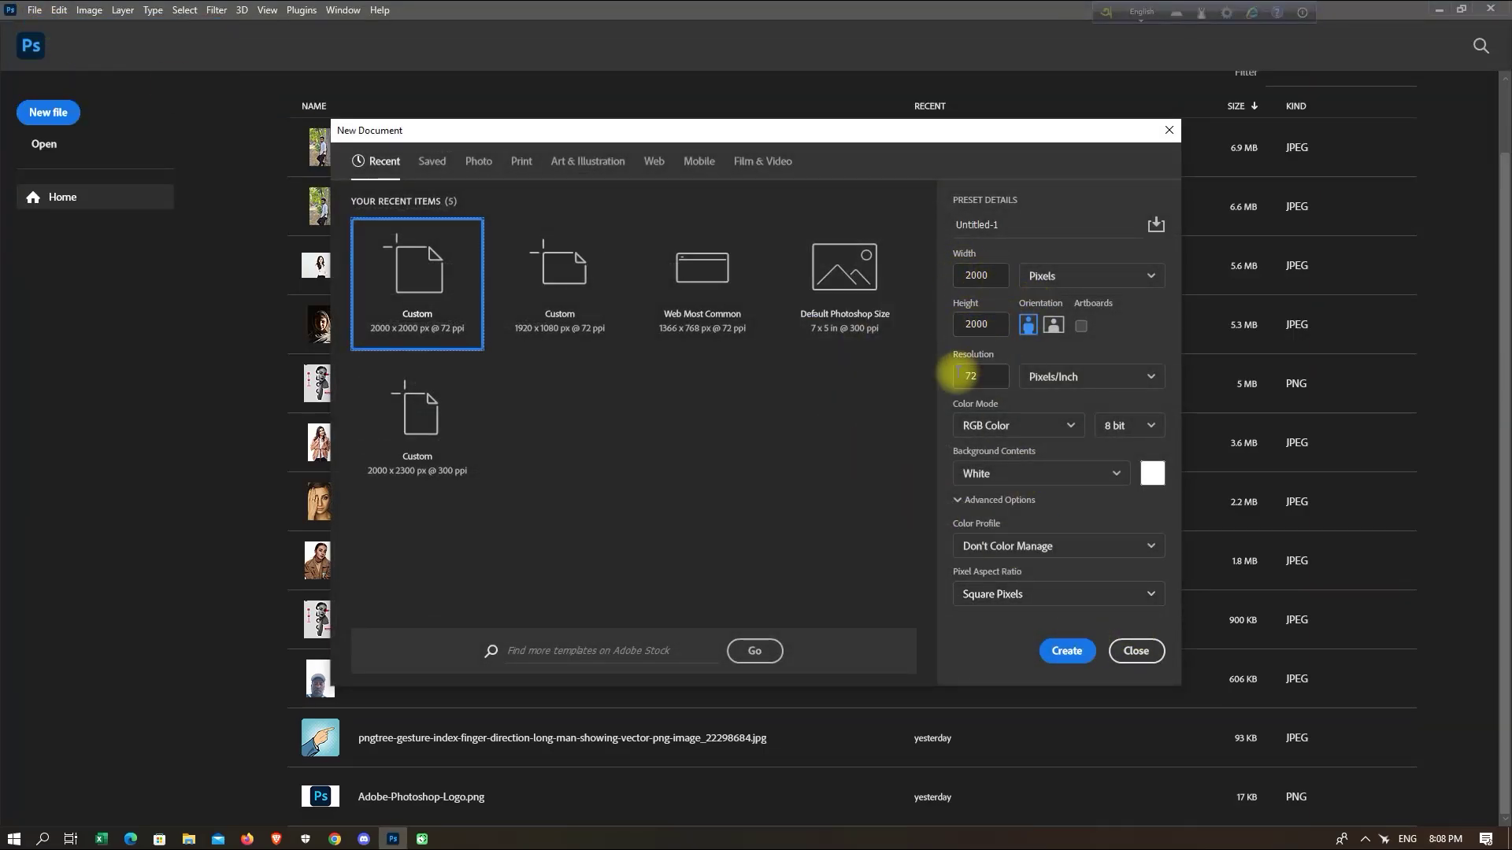
# Step: Create a 2000 × 2000 px, 72 ppi document and open the portrait photo with its background layer unlocked
pyautogui.click(1066, 650)
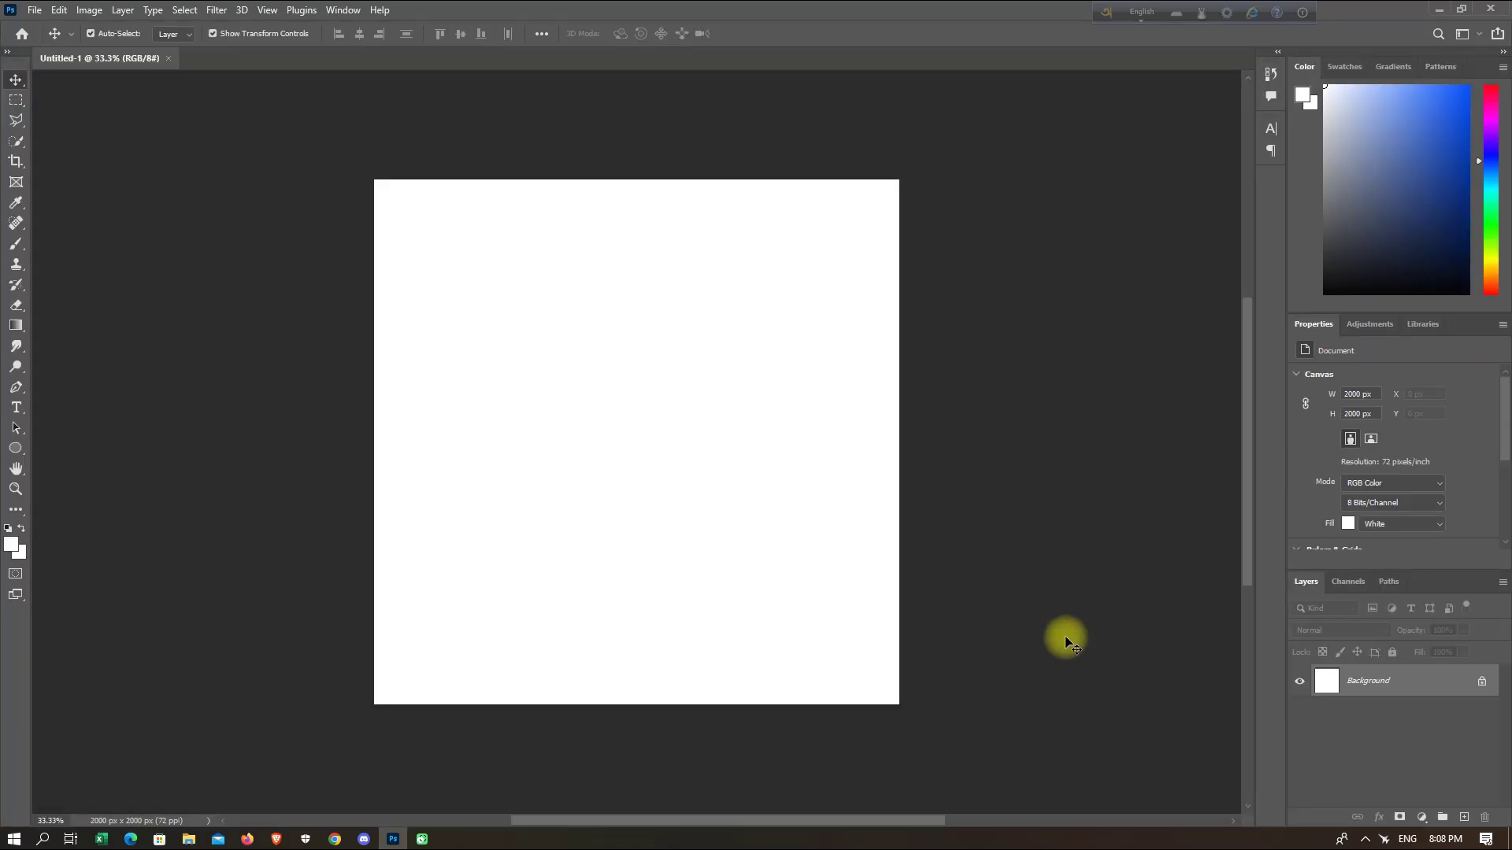
pyautogui.click(35, 10)
pyautogui.click(43, 43)
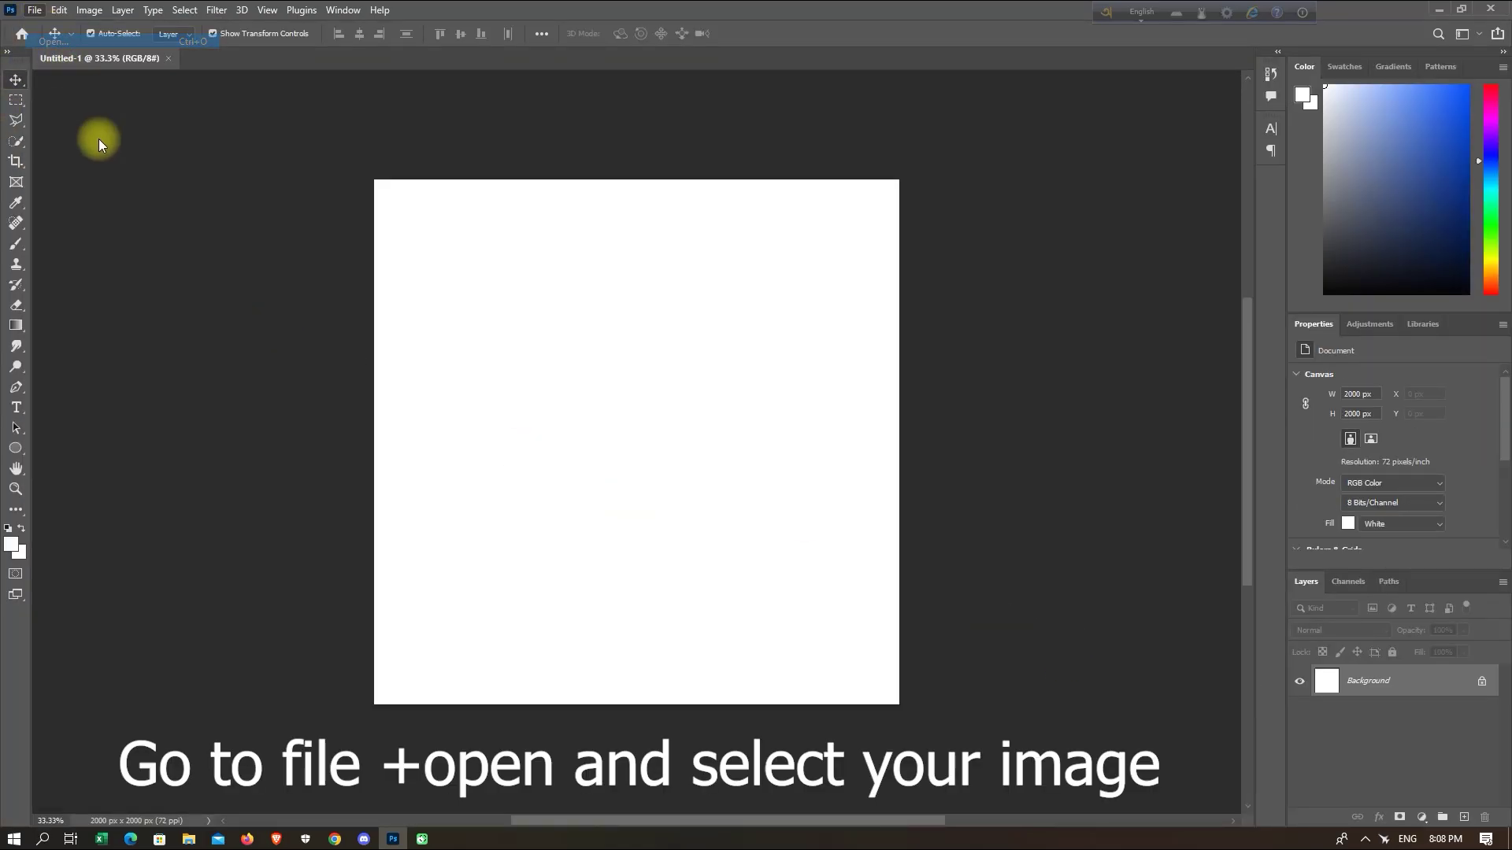
pyautogui.doubleClick(253, 149)
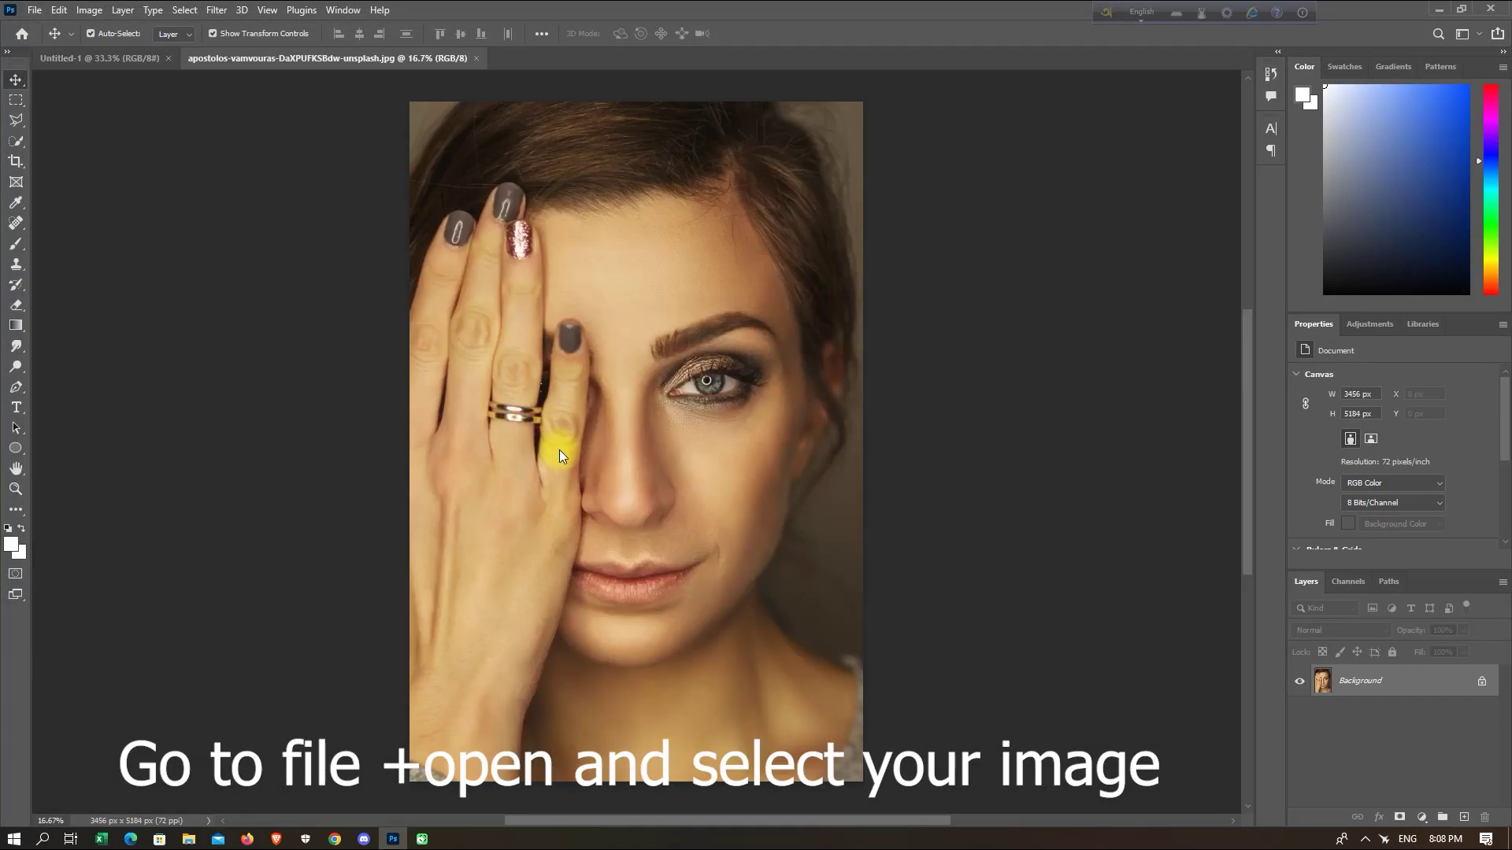
pyautogui.click(1482, 681)
# Step: Bring the portrait into Untitled-1 and scale it to the 2000 px canvas width
pyautogui.moveTo(688, 480)
pyautogui.mouseDown()
pyautogui.moveTo(130, 63)
pyautogui.moveTo(618, 441)
pyautogui.mouseUp()
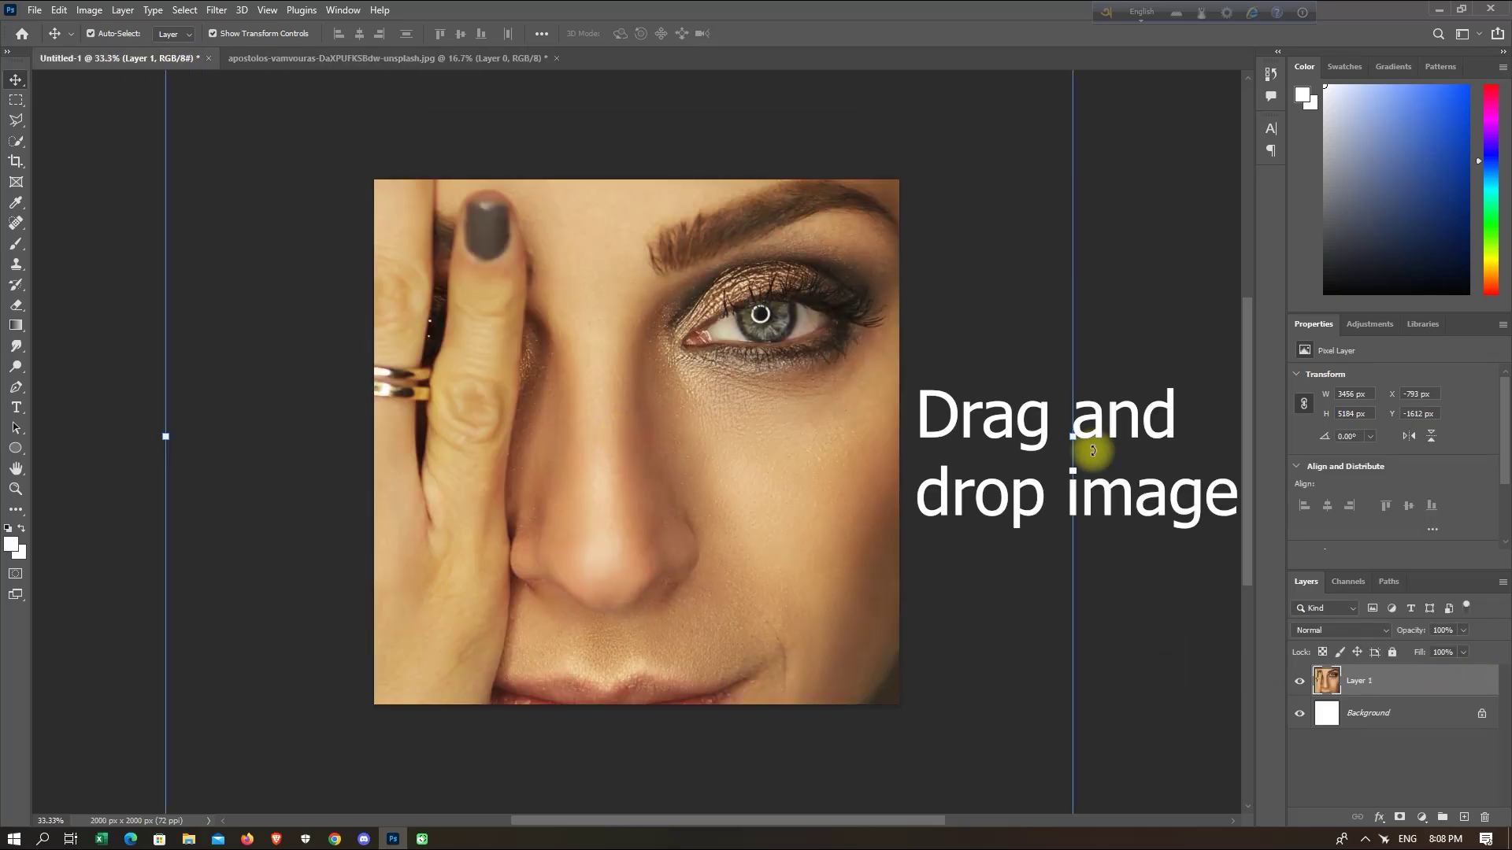
pyautogui.moveTo(1075, 441); pyautogui.dragTo(904, 512)
pyautogui.hotkey('ctrl', 't')
pyautogui.moveTo(166, 438); pyautogui.dragTo(371, 471)
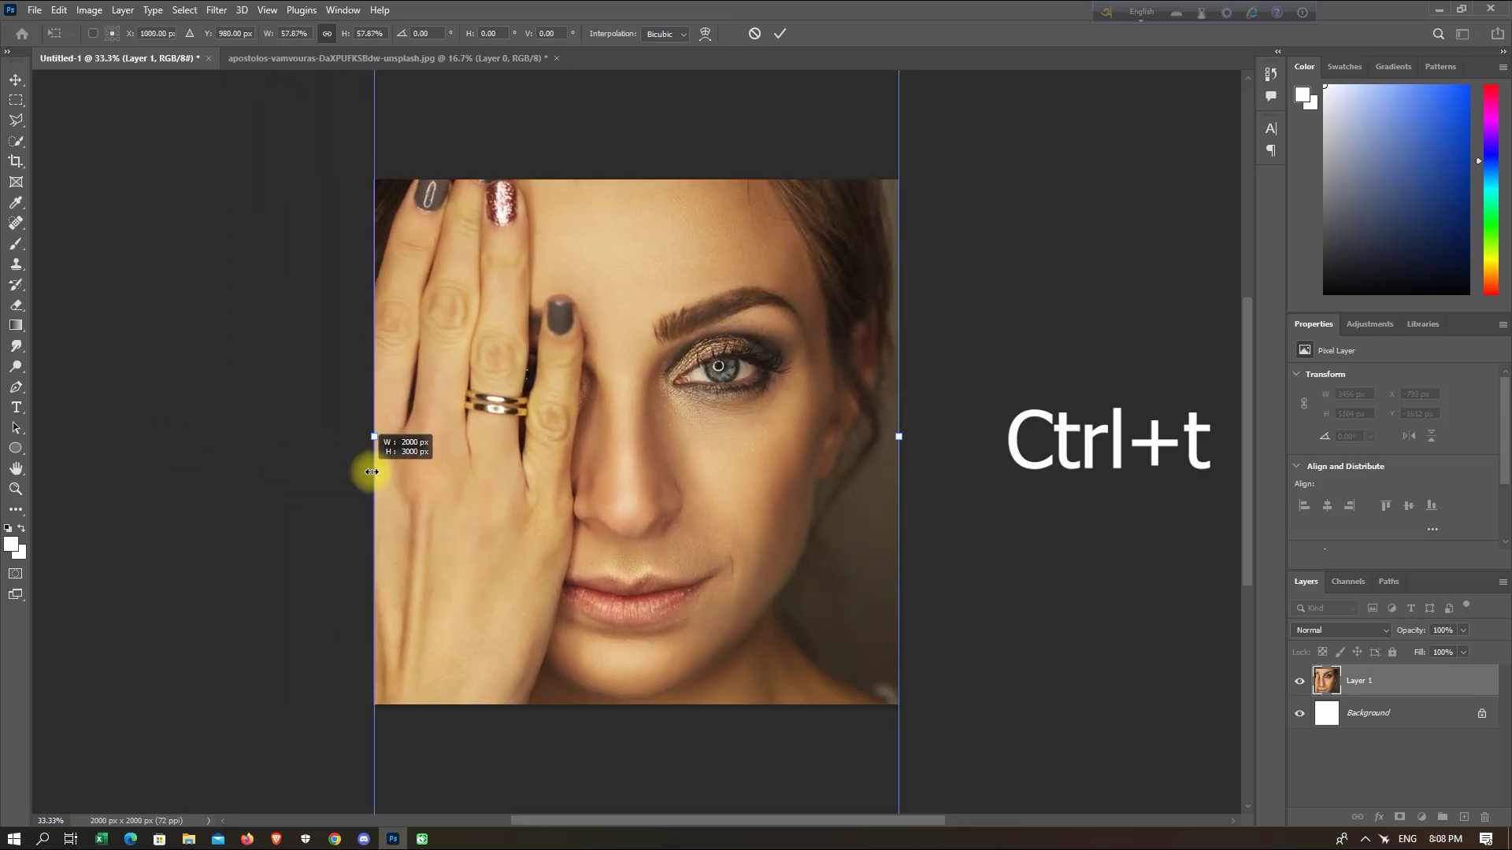
pyautogui.click(781, 31)
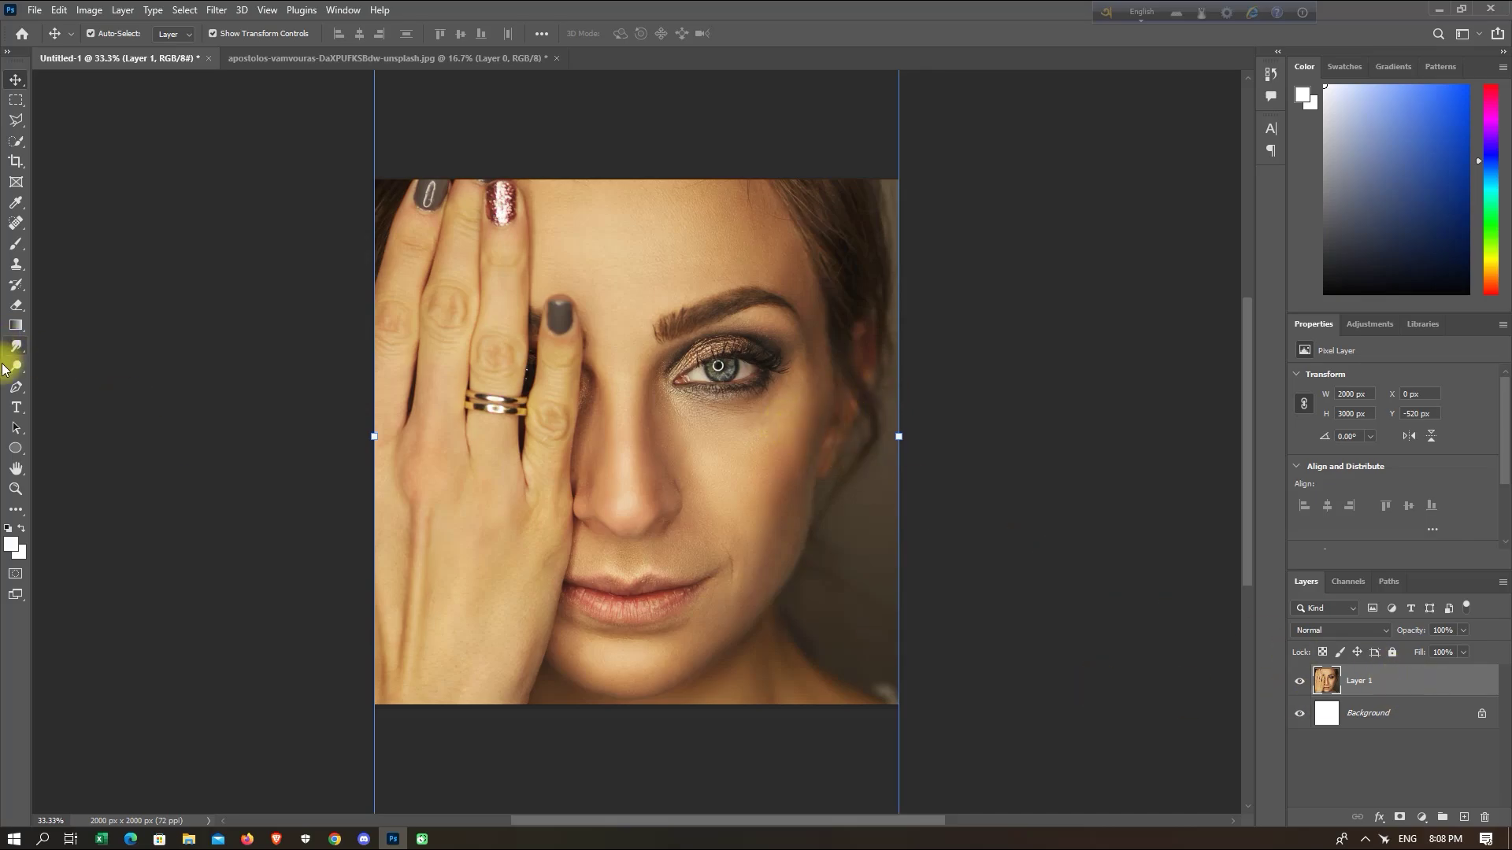
# Step: Convert the portrait layer to a smart object
pyautogui.rightClick(1434, 685)
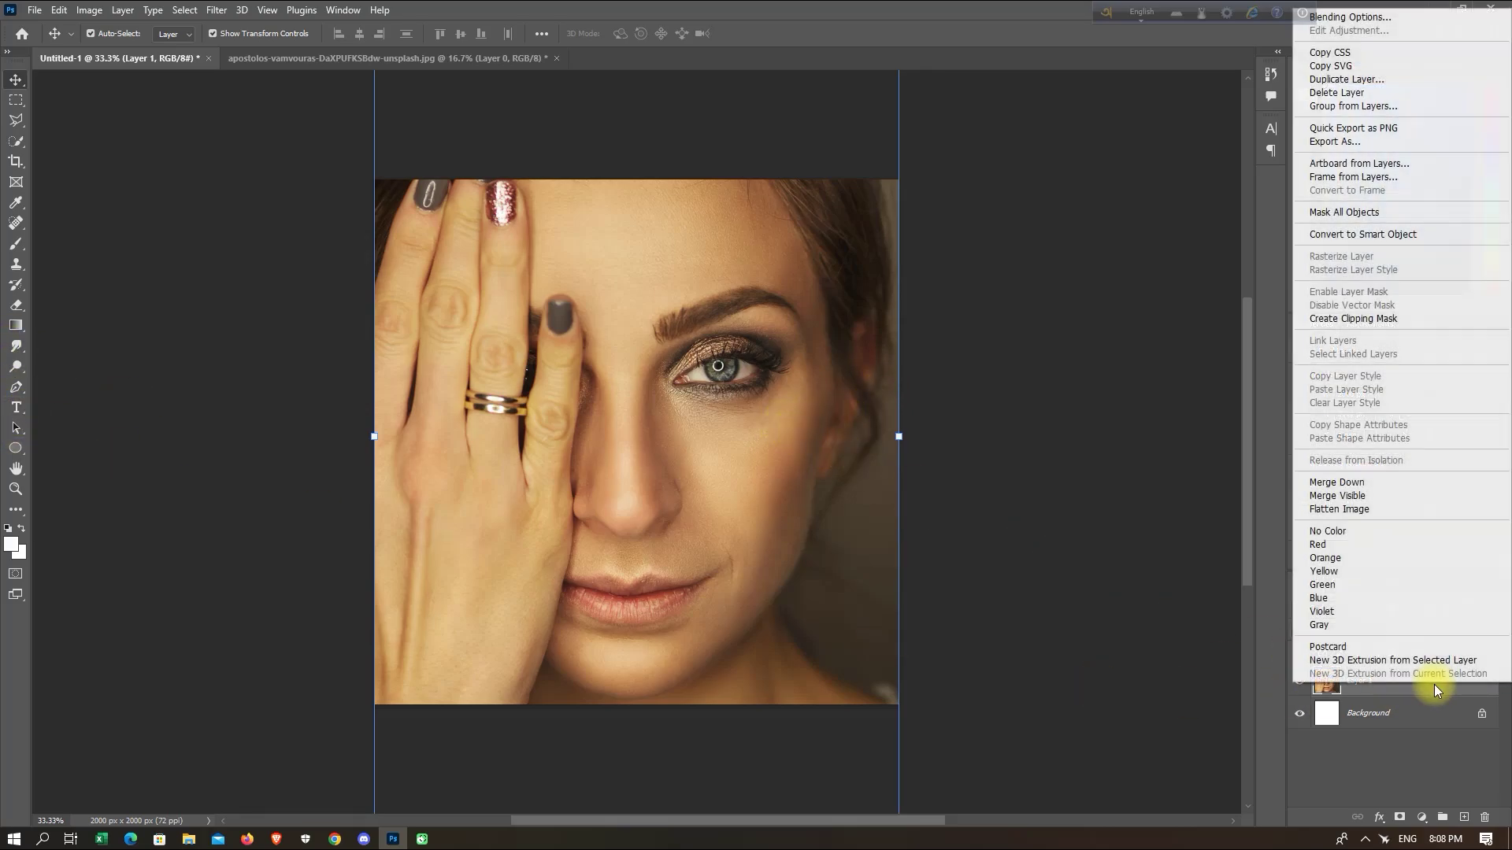
pyautogui.click(1373, 235)
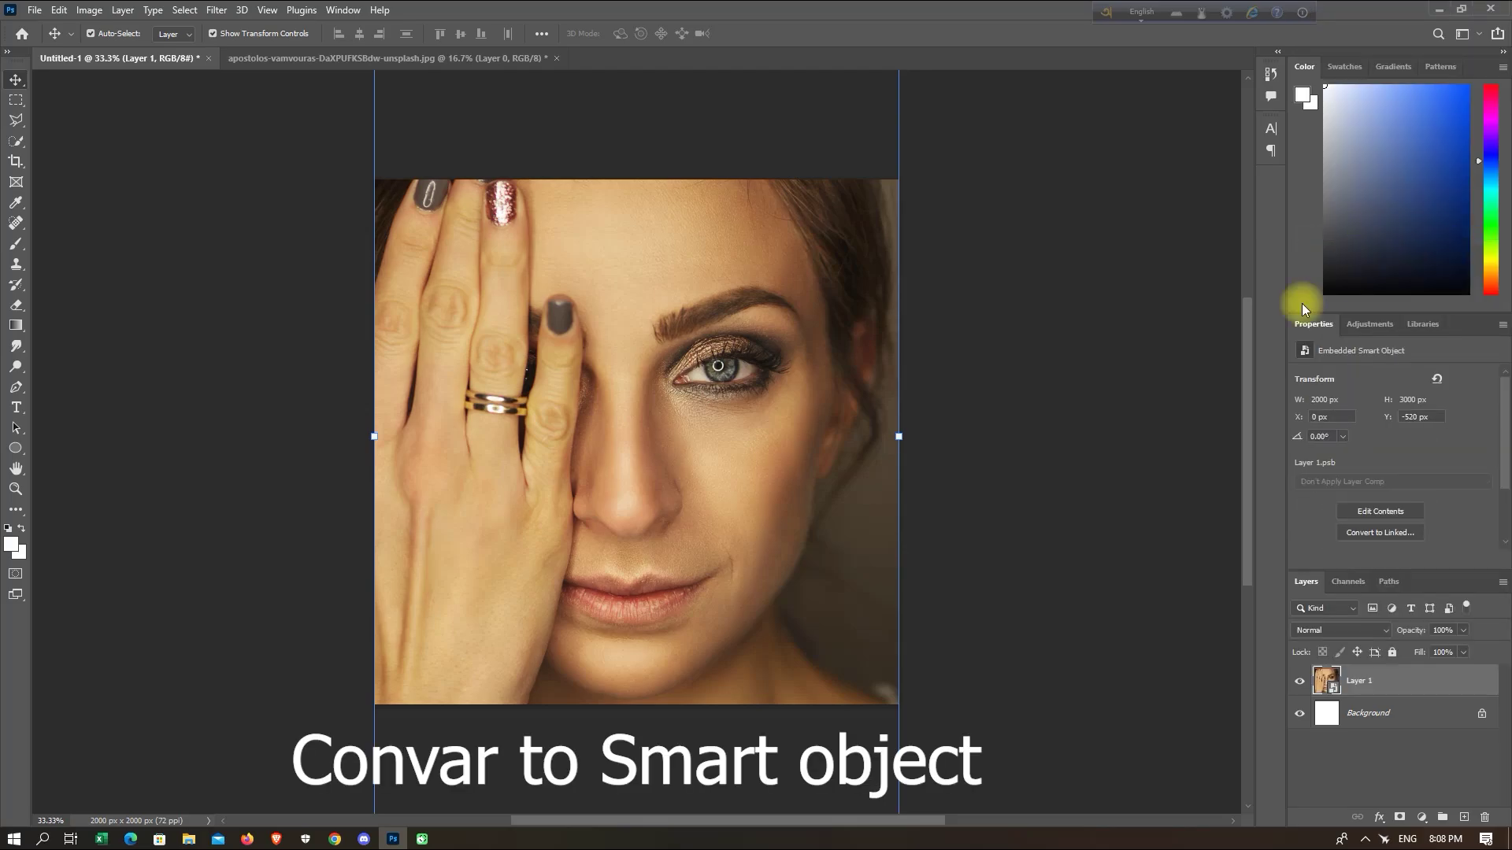
pyautogui.click(15, 448)
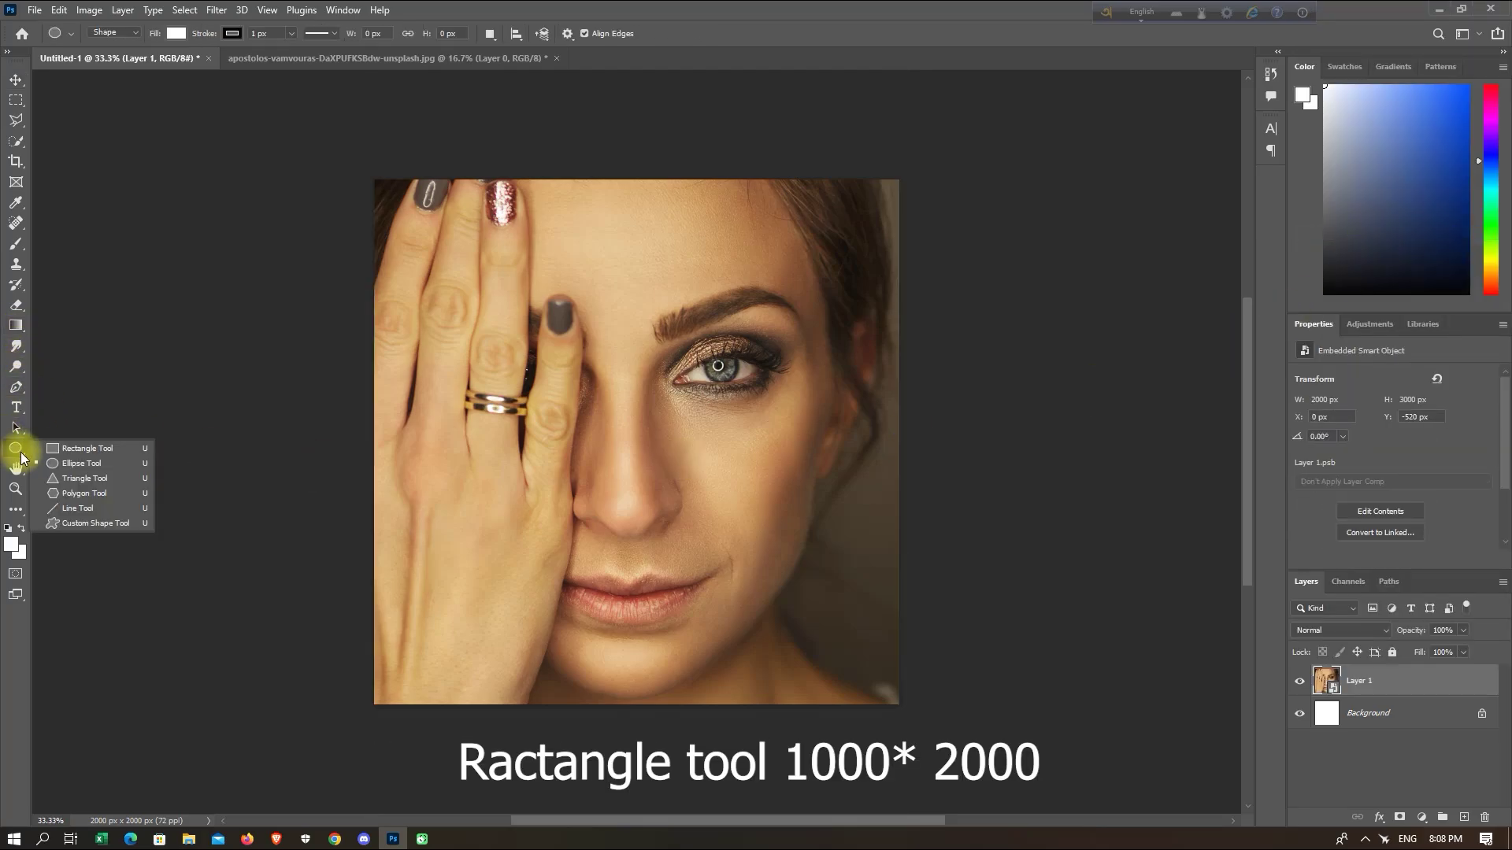
# Step: Create a white 1000 × 2000 px rectangle and position it over the canvas's right half
pyautogui.click(73, 451)
pyautogui.click(528, 397)
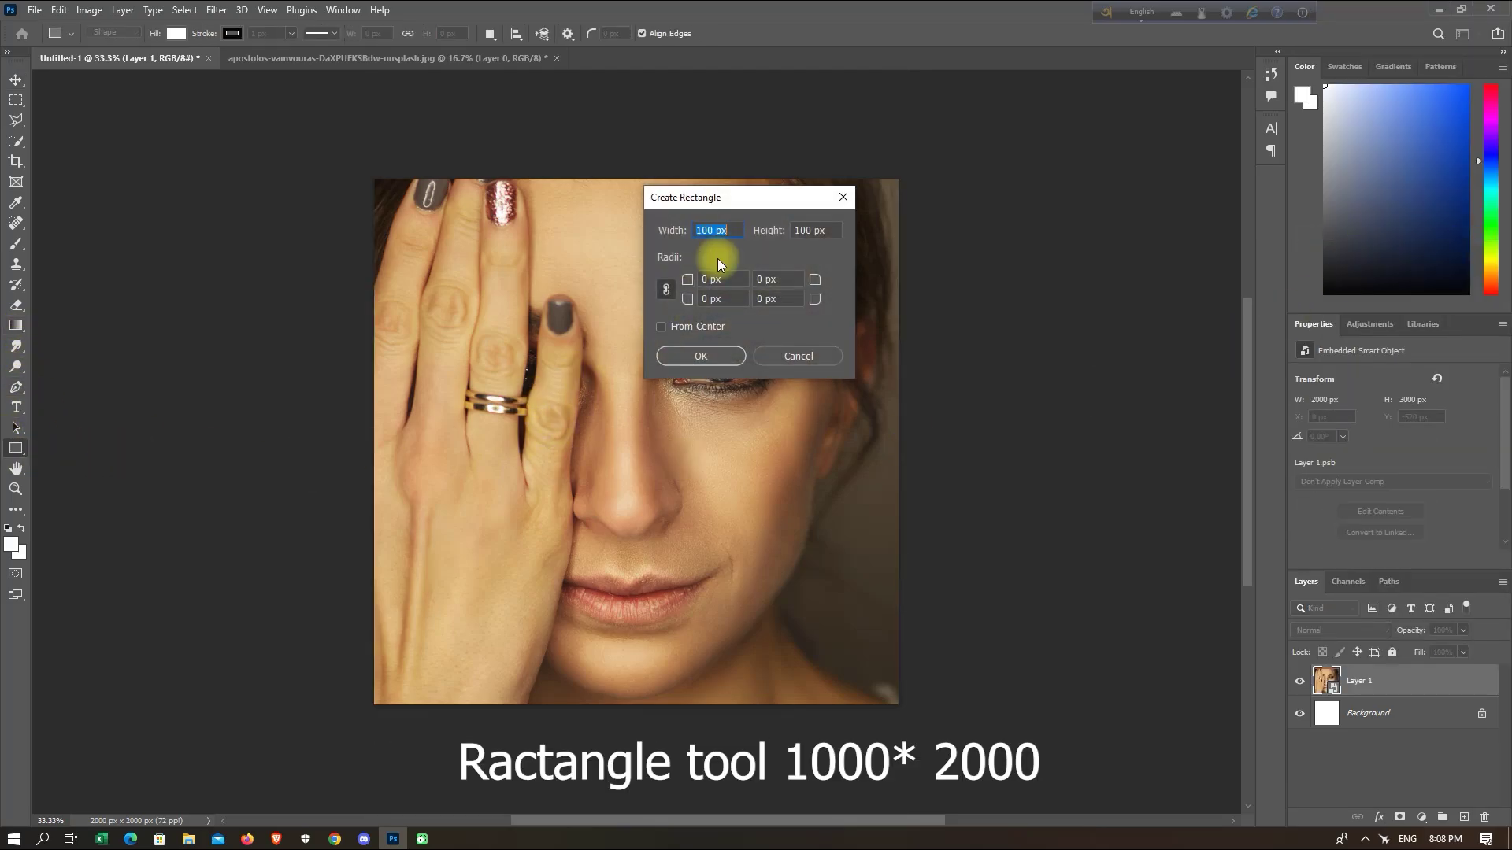
pyautogui.write('100')
pyautogui.click(823, 230)
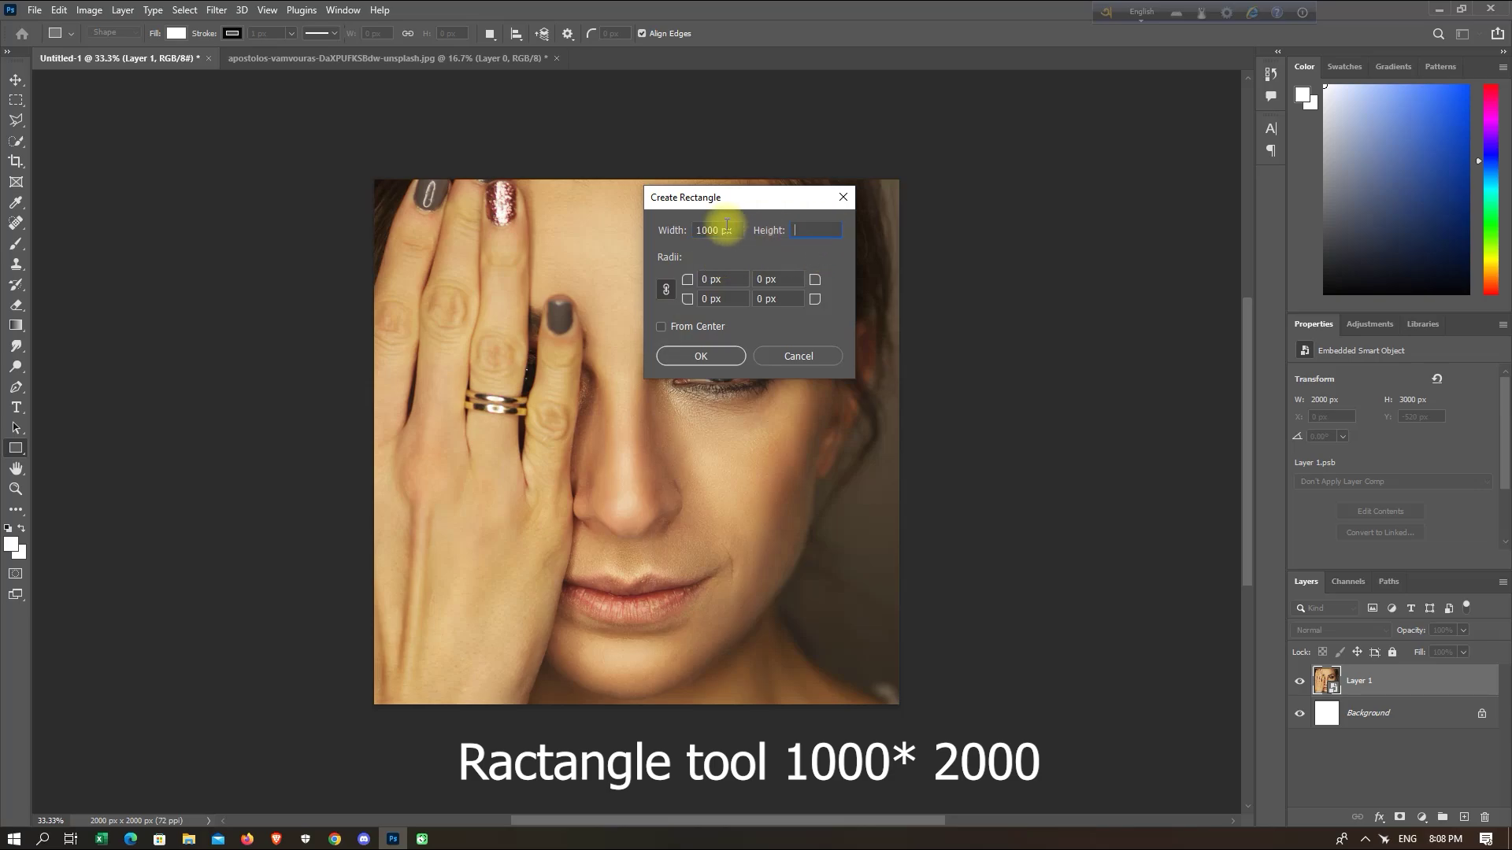
pyautogui.write('2000')
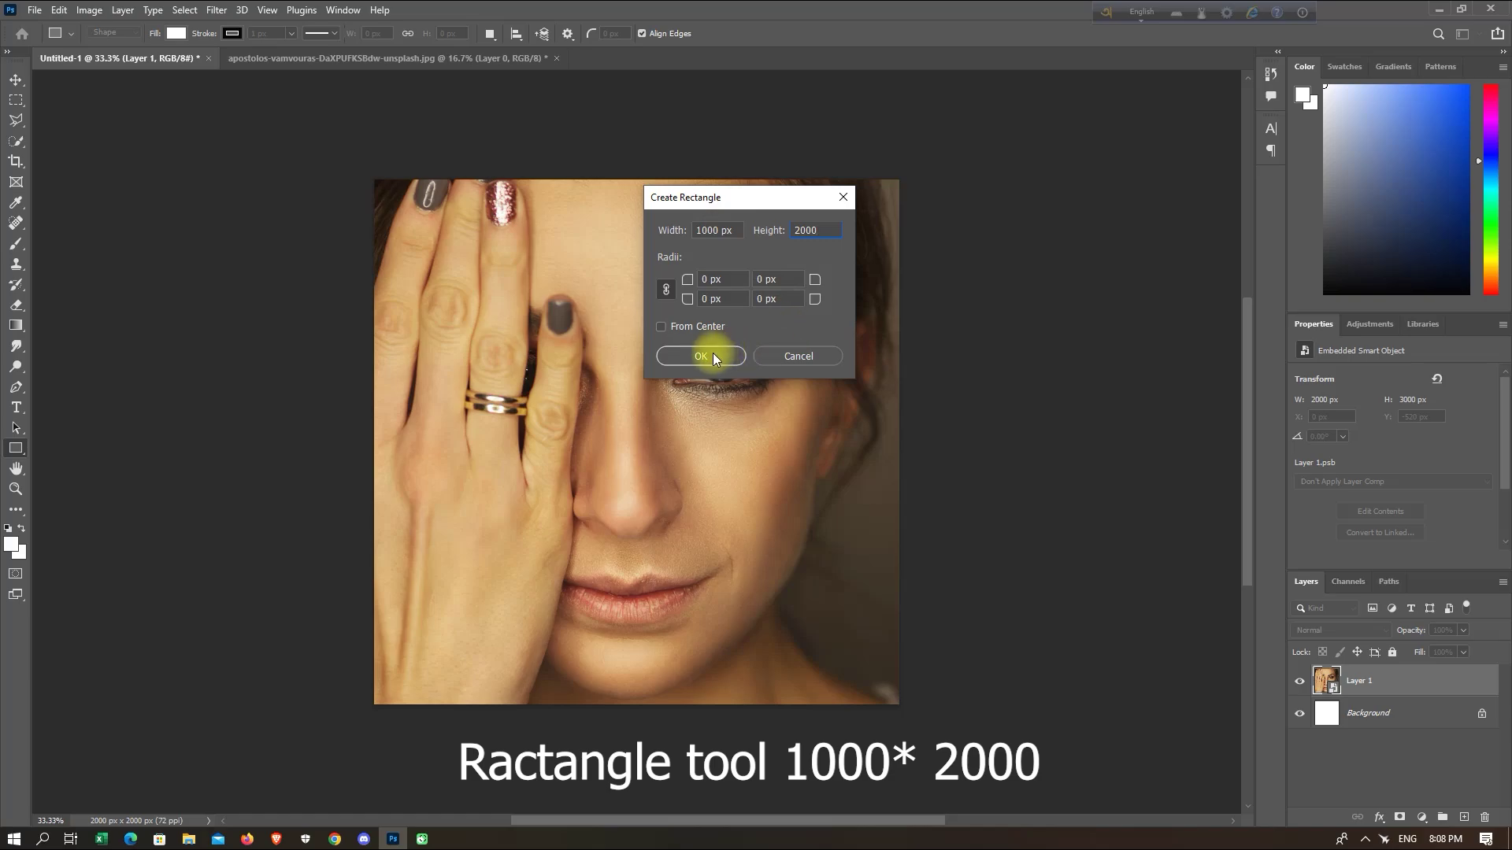
pyautogui.click(702, 353)
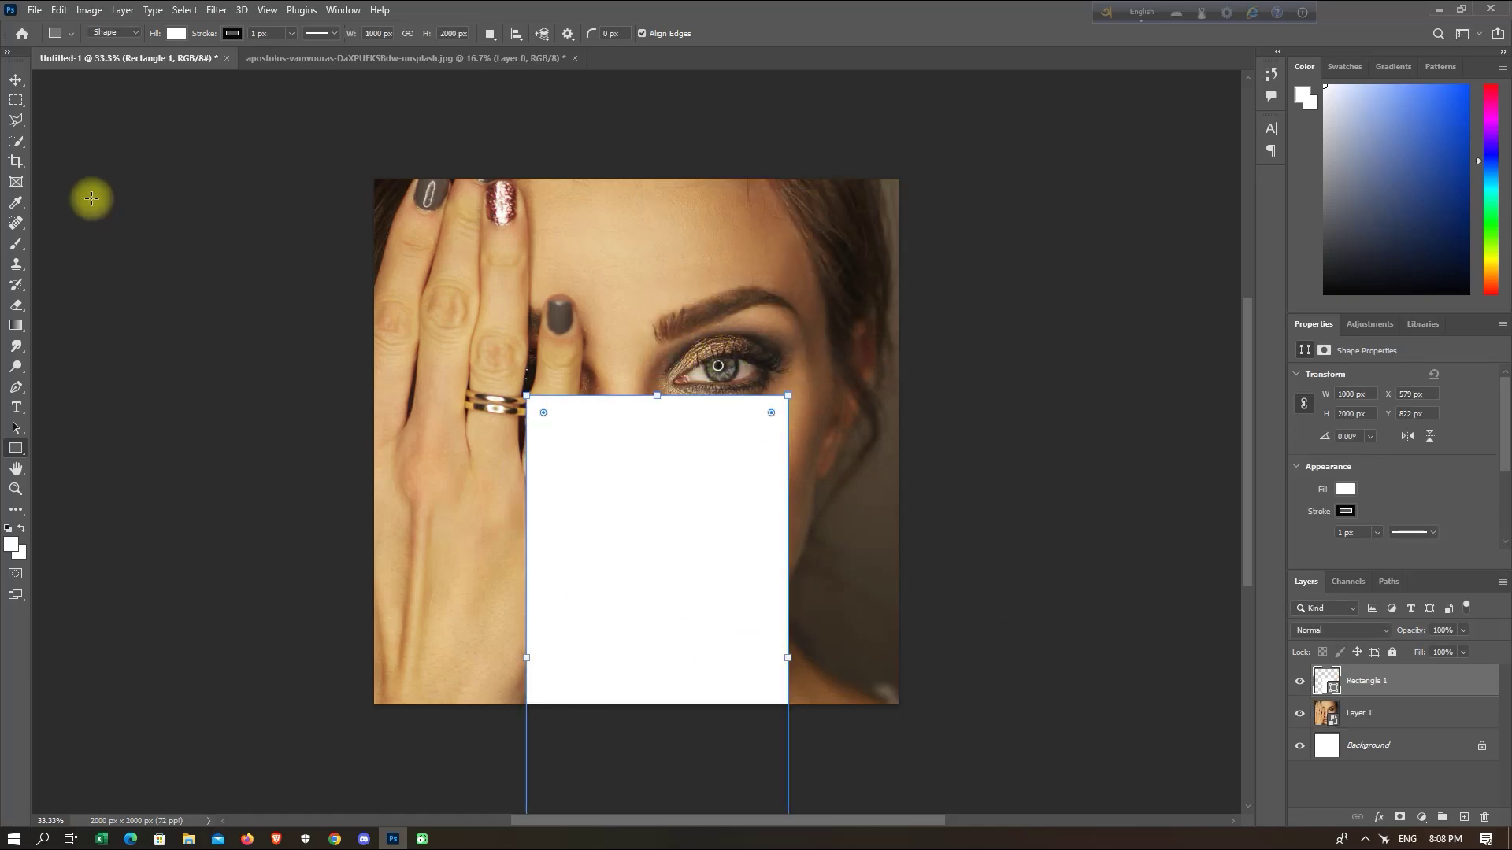
pyautogui.click(16, 80)
pyautogui.moveTo(754, 634)
pyautogui.mouseDown()
pyautogui.moveTo(694, 408)
pyautogui.moveTo(770, 398)
pyautogui.mouseUp()
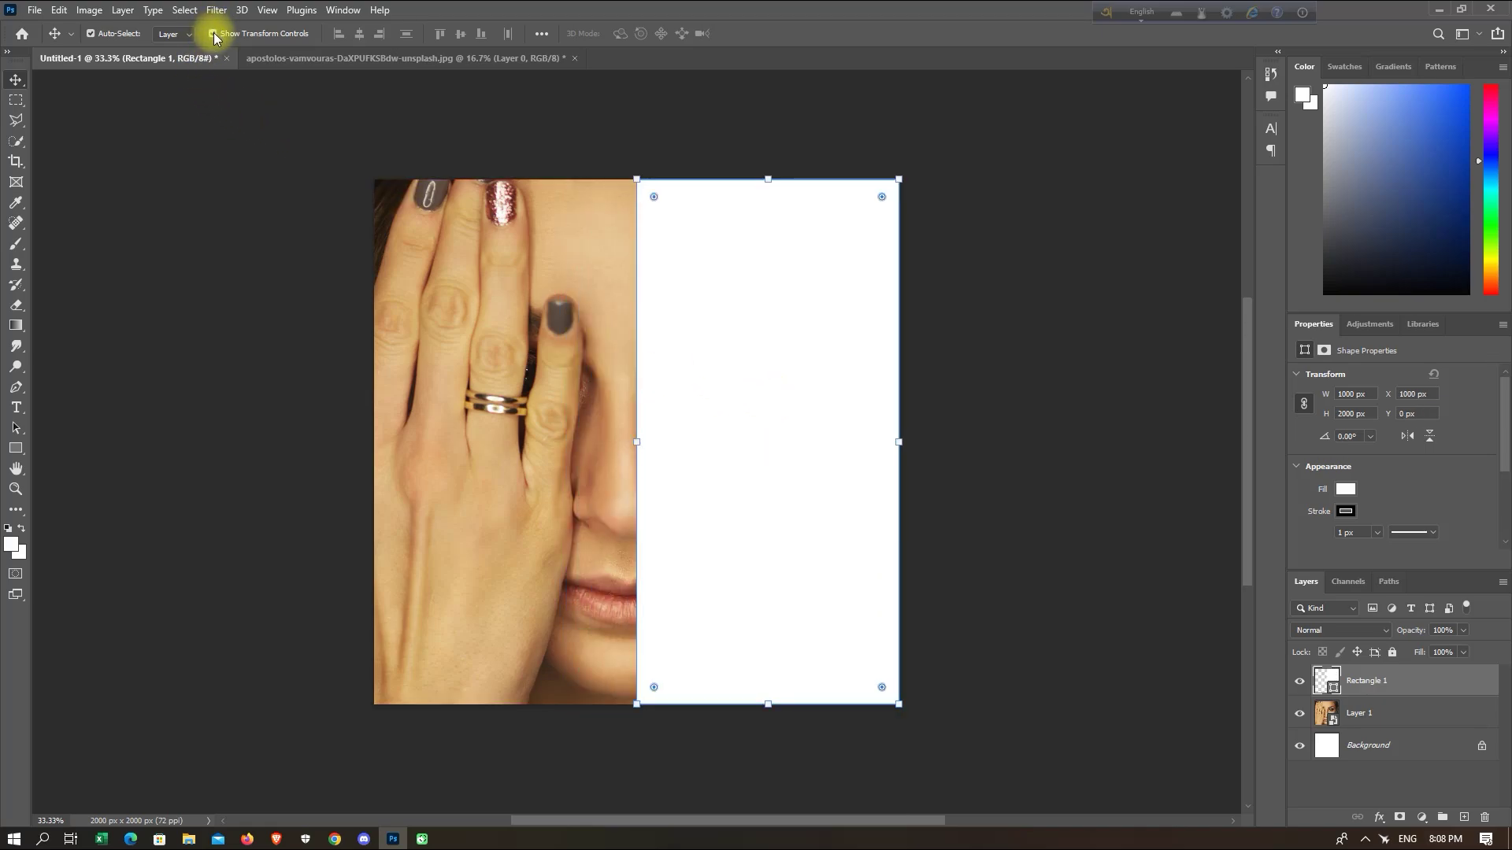
# Step: Duplicate the portrait layer with Ctrl+J and move Layer 1 copy above Rectangle 1
pyautogui.click(1380, 712)
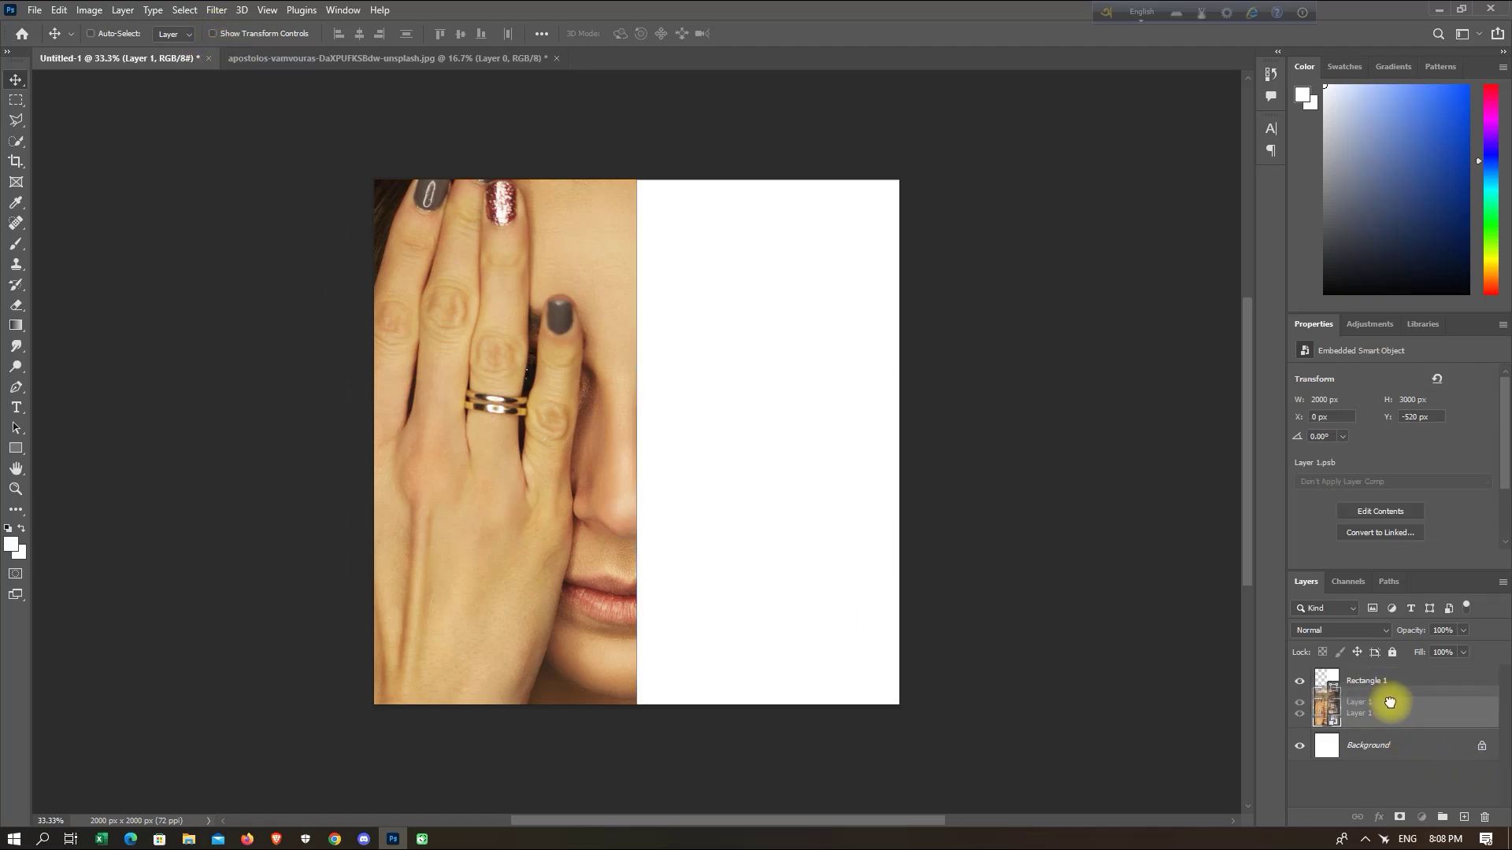
pyautogui.hotkey('ctrl', 'j')
pyautogui.hotkey('ctrl', 'j')
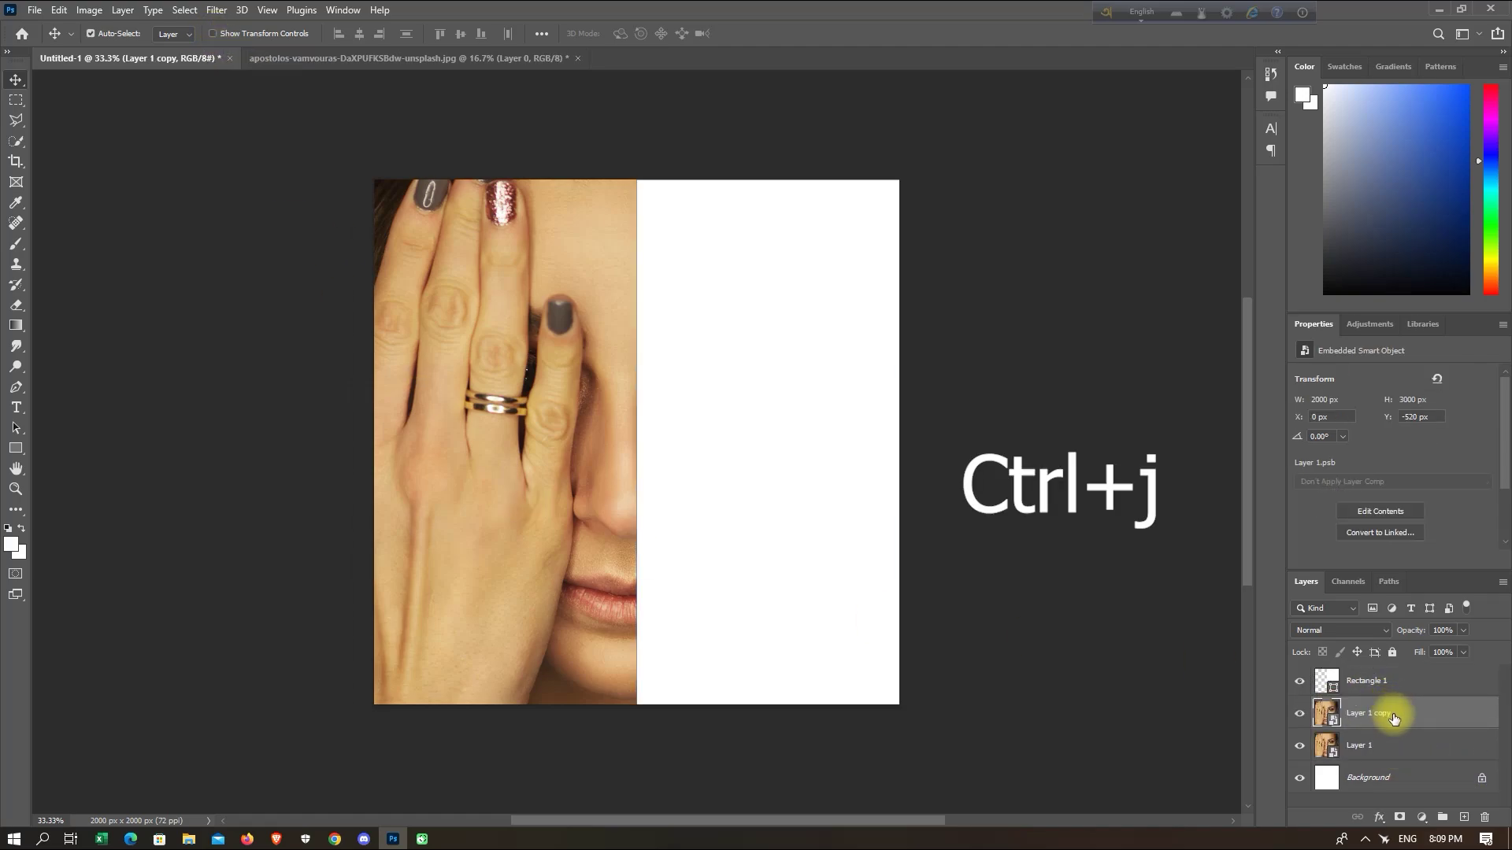
pyautogui.moveTo(1383, 720); pyautogui.dragTo(1388, 678)
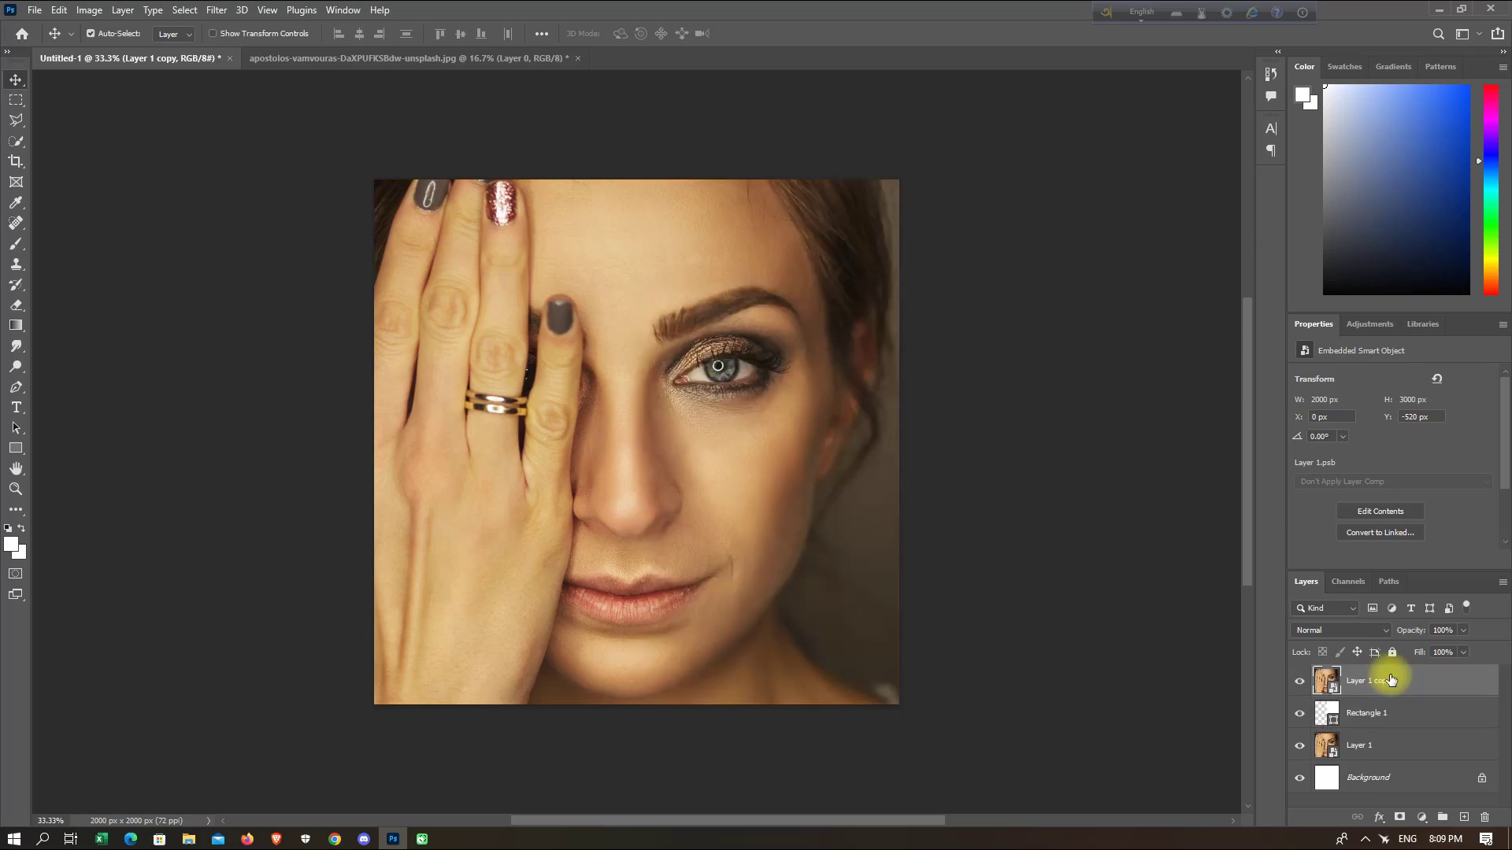
pyautogui.click(17, 409)
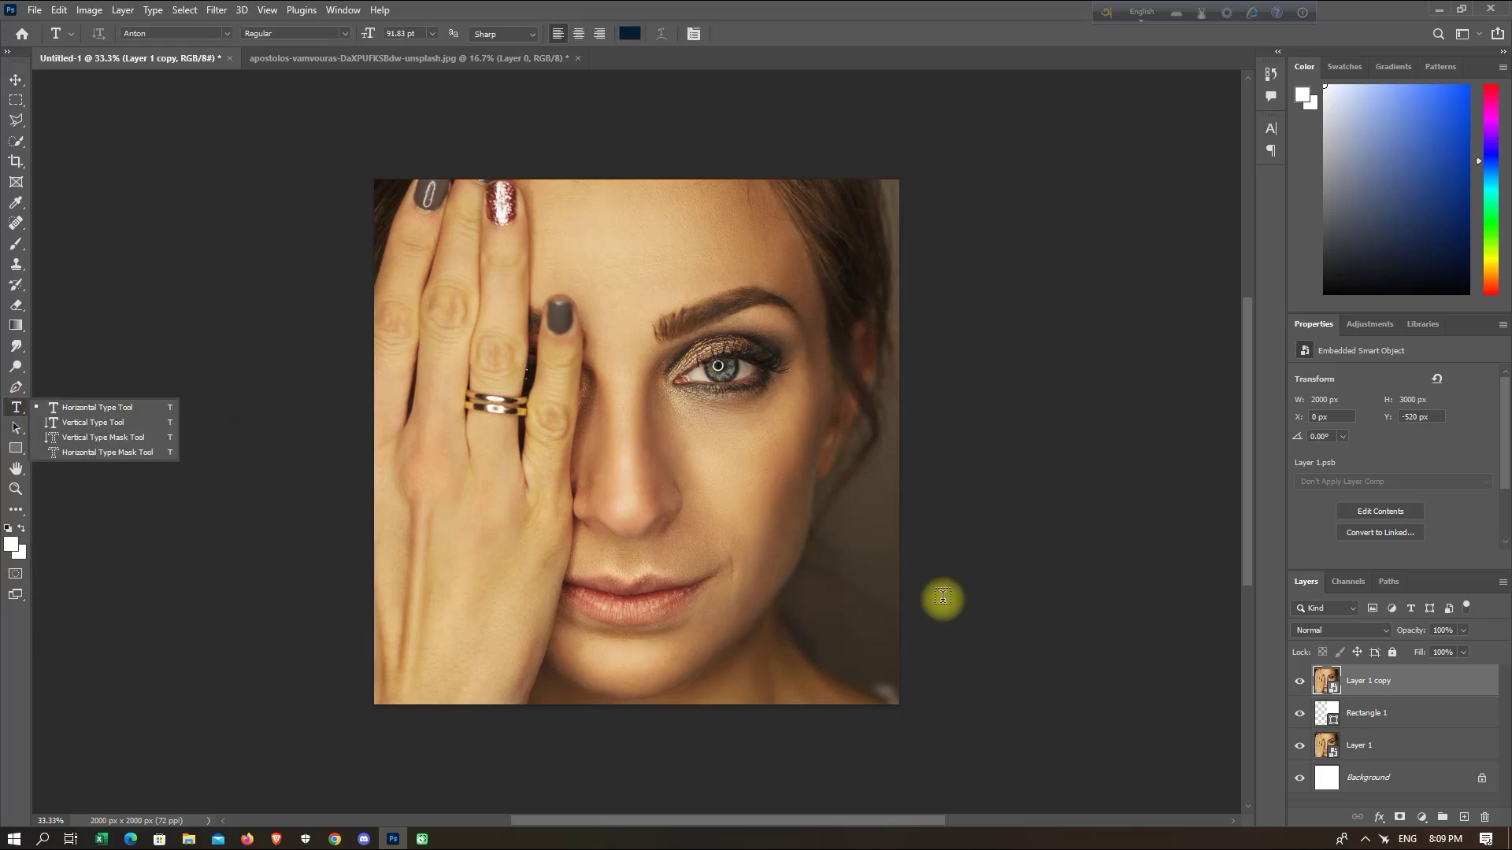
# Step: Hide Layer 1 copy and type 'WORK HARD DREAM BIG' as a new text layer above Rectangle 1
pyautogui.click(1299, 681)
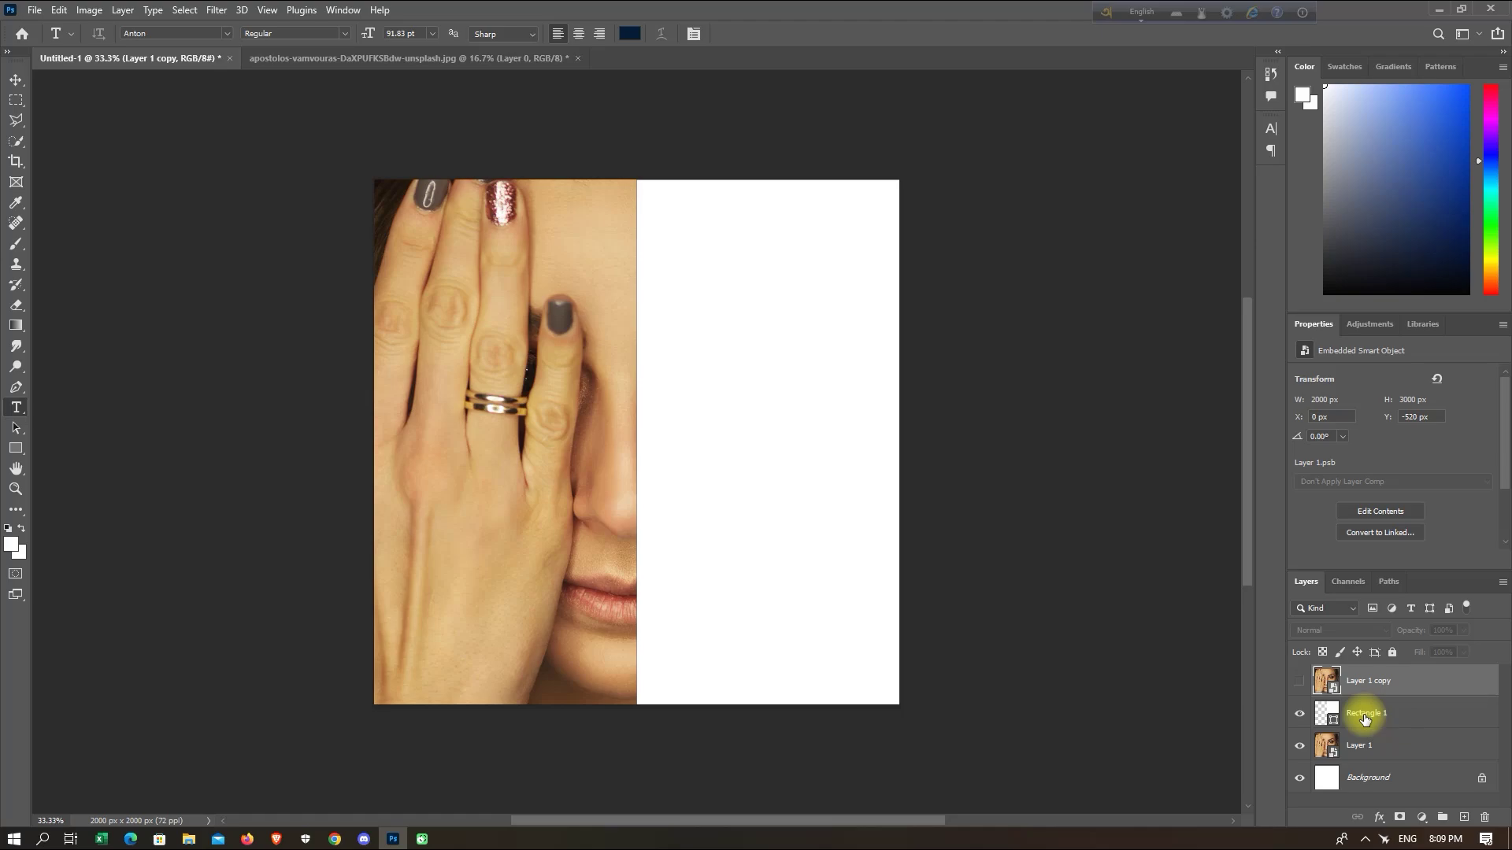
pyautogui.click(1364, 718)
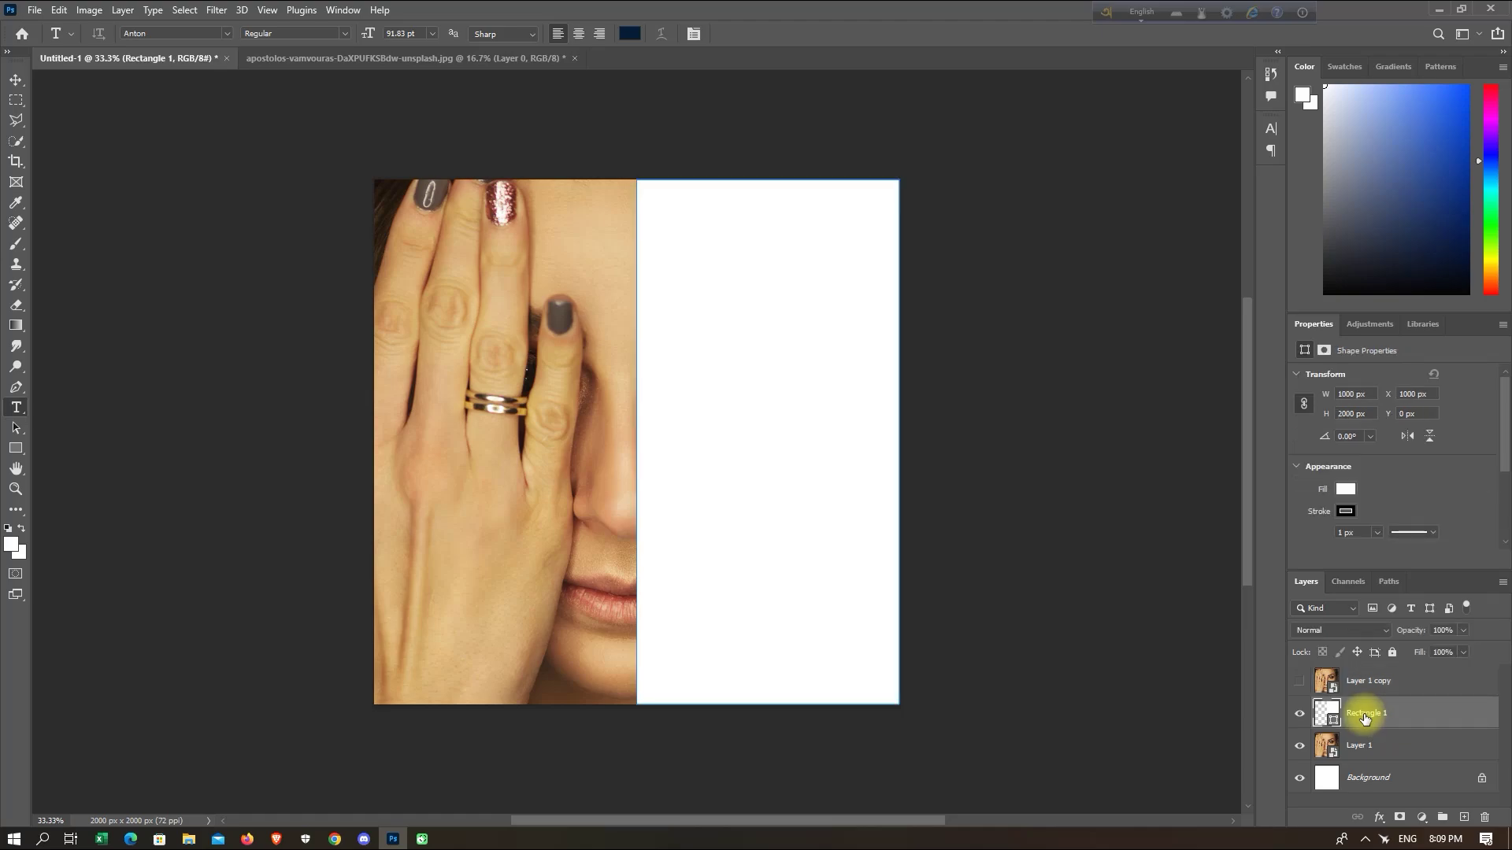
pyautogui.click(540, 378)
pyautogui.press('BackSpace')
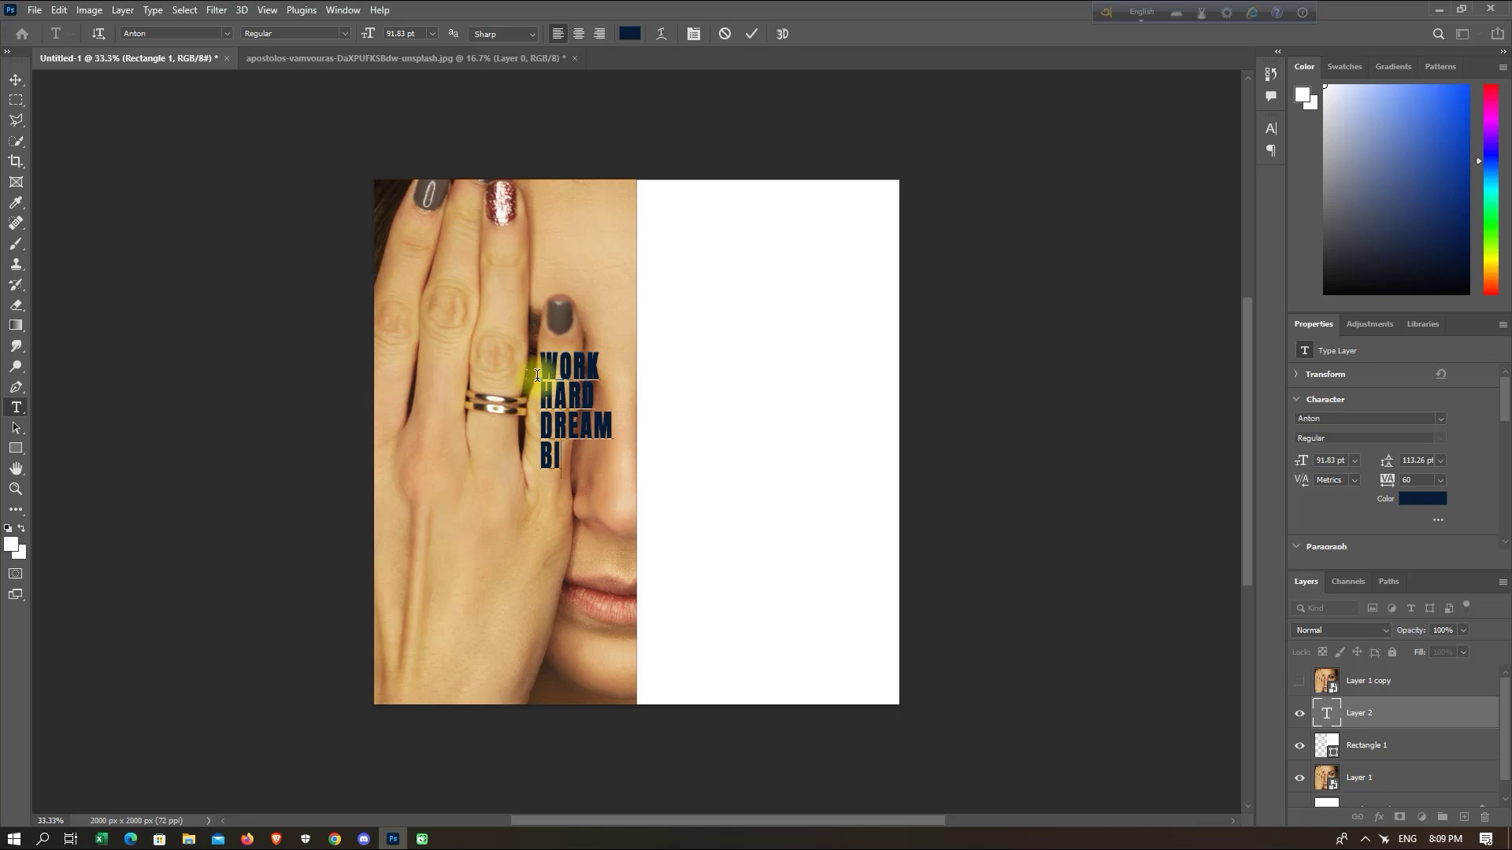
pyautogui.click(15, 80)
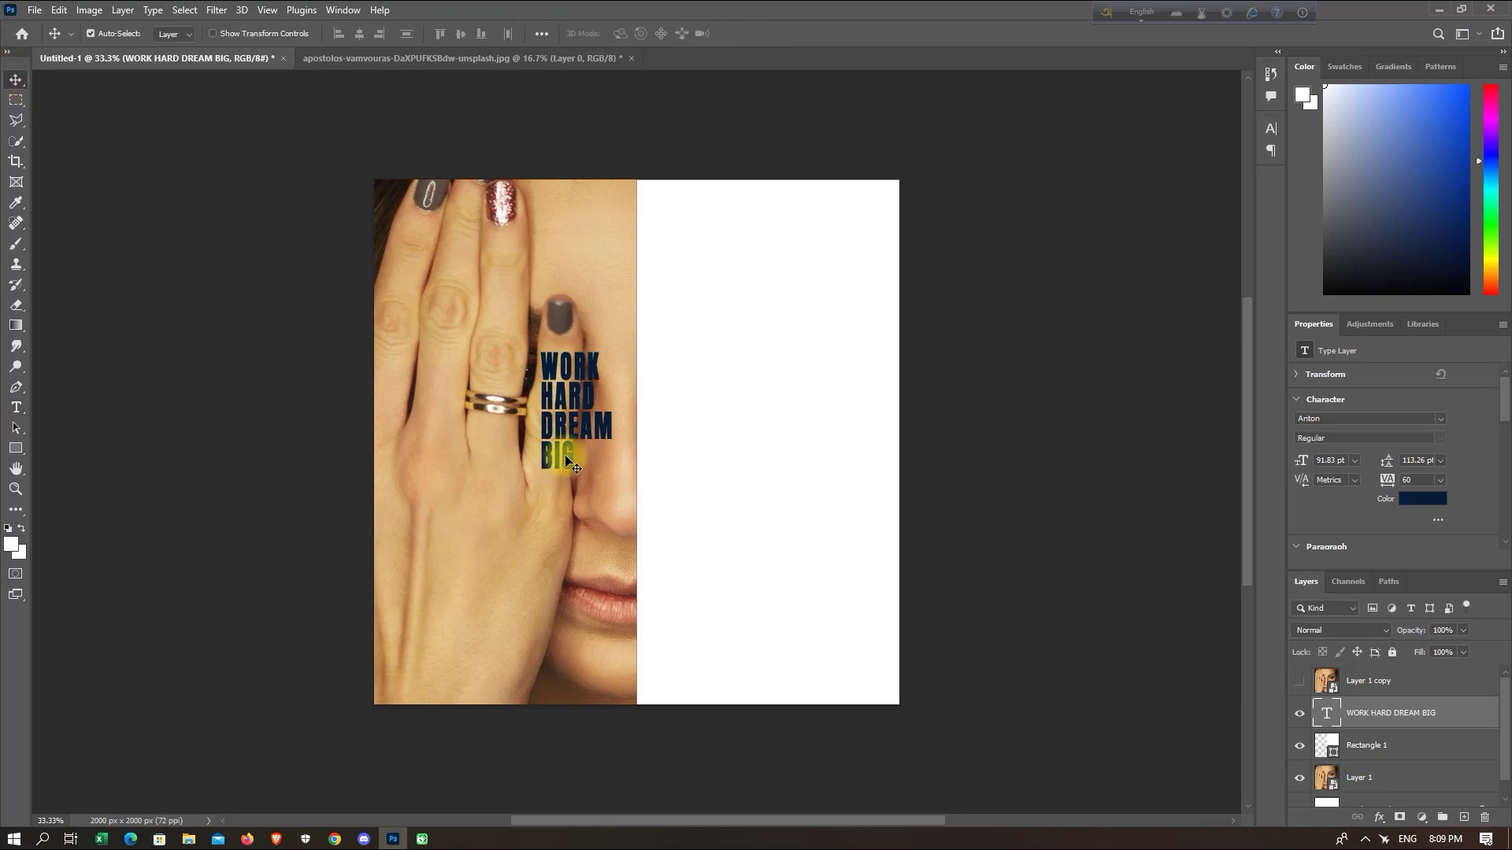
# Step: Move the WORK HARD DREAM BIG text onto the white half and scale it up to fill most of it
pyautogui.moveTo(555, 396); pyautogui.dragTo(652, 429)
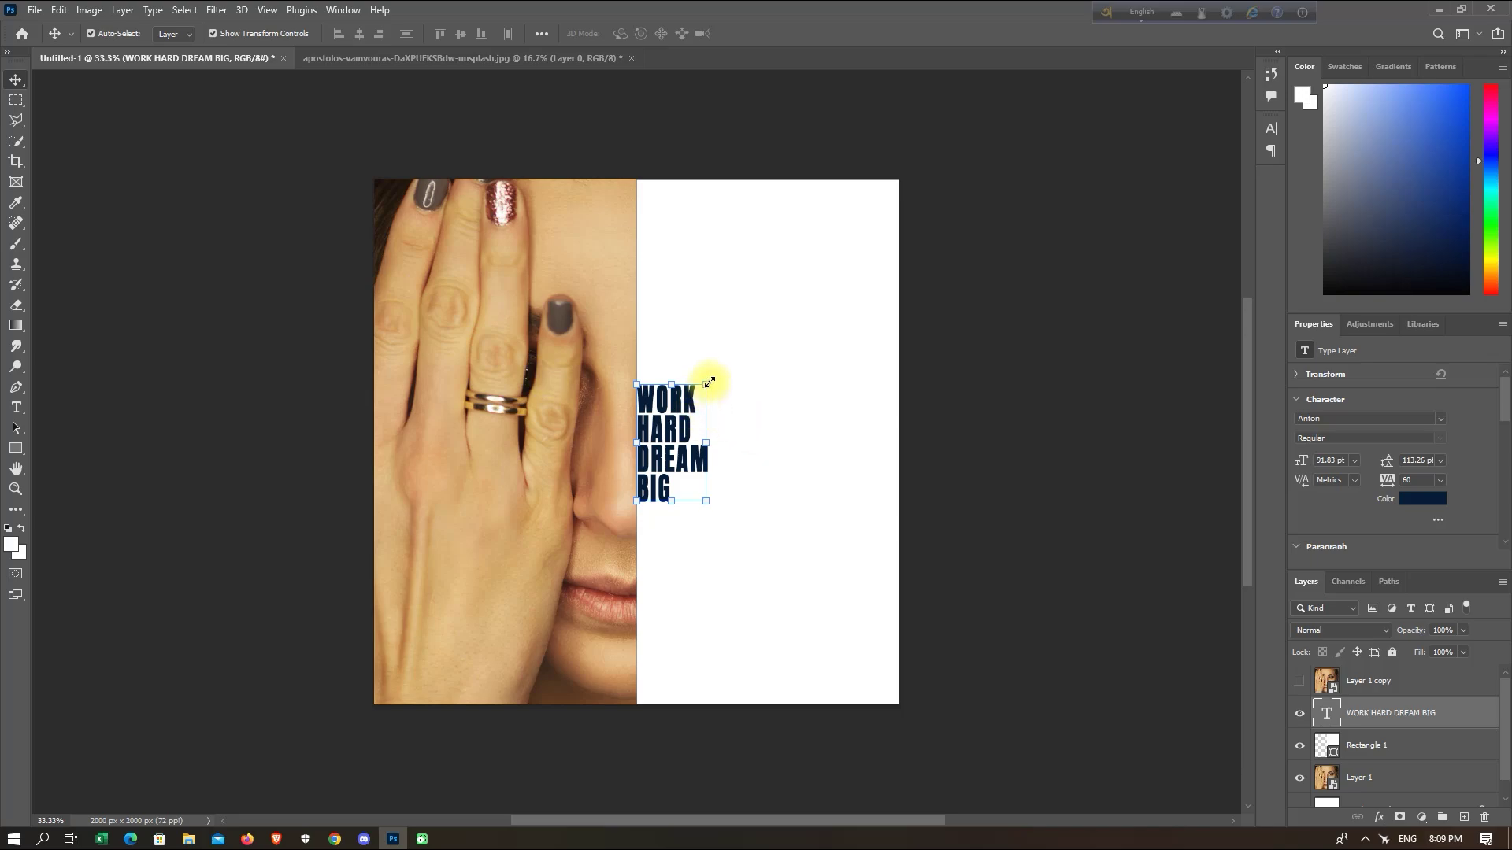
pyautogui.moveTo(710, 383); pyautogui.dragTo(835, 175)
pyautogui.moveTo(692, 338)
pyautogui.mouseDown()
pyautogui.moveTo(711, 459)
pyautogui.moveTo(700, 493)
pyautogui.mouseUp()
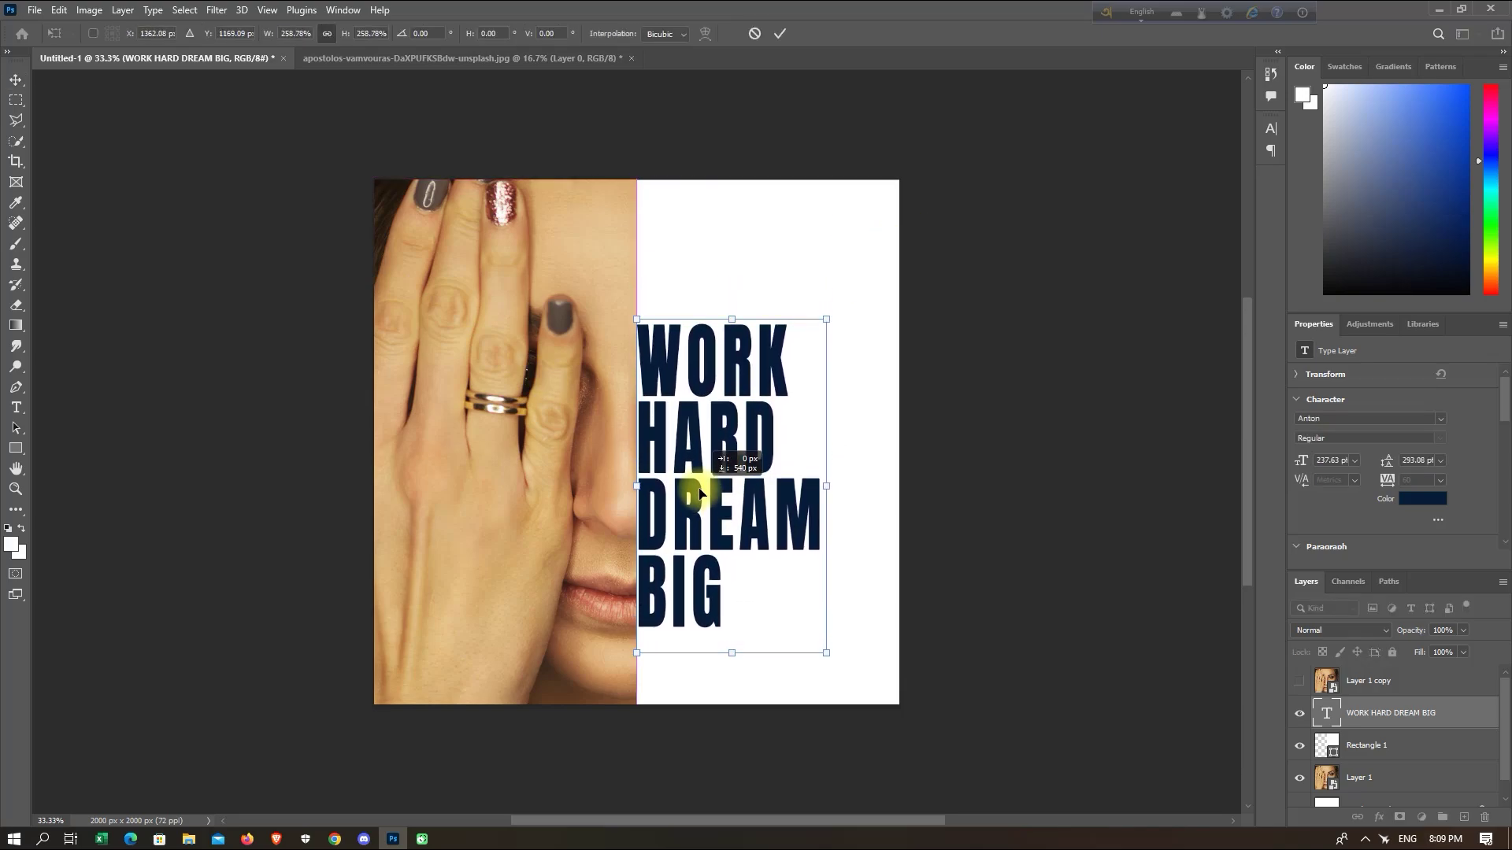
pyautogui.moveTo(823, 324); pyautogui.dragTo(855, 269)
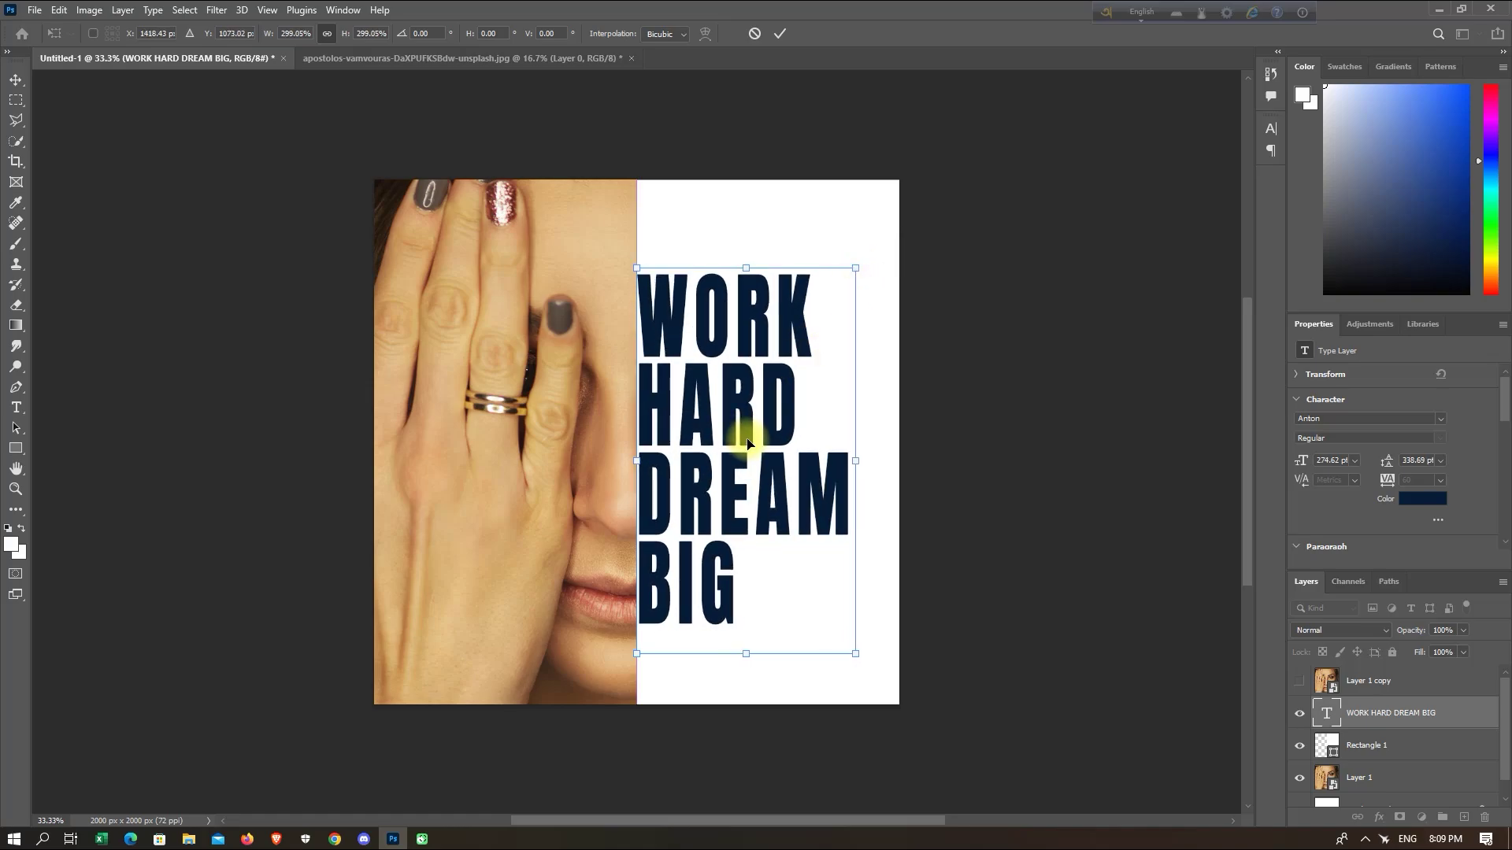
pyautogui.moveTo(732, 440); pyautogui.dragTo(732, 446)
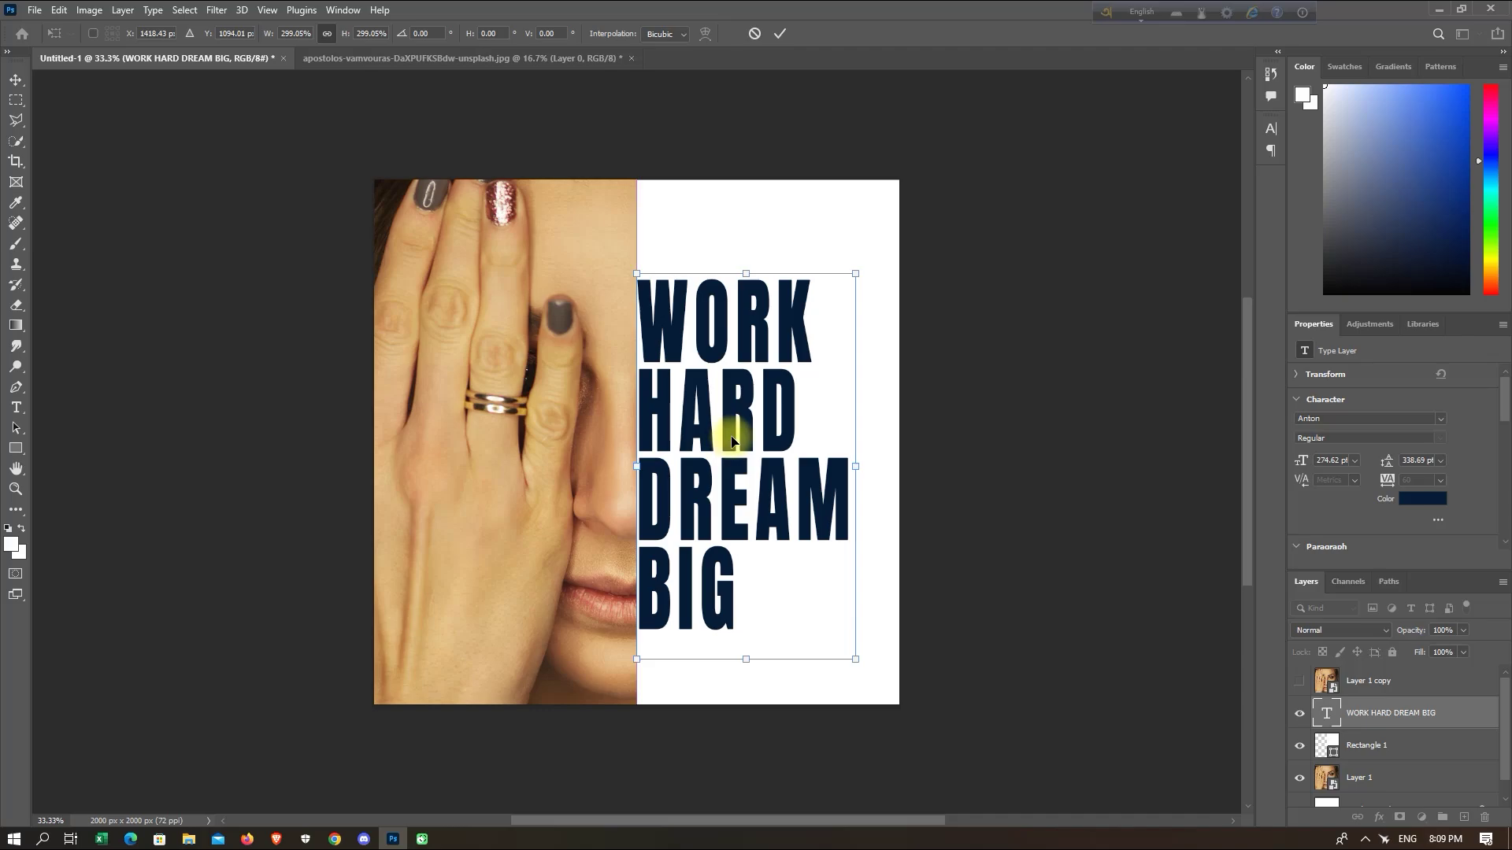
pyautogui.moveTo(855, 273); pyautogui.dragTo(863, 259)
pyautogui.click(780, 34)
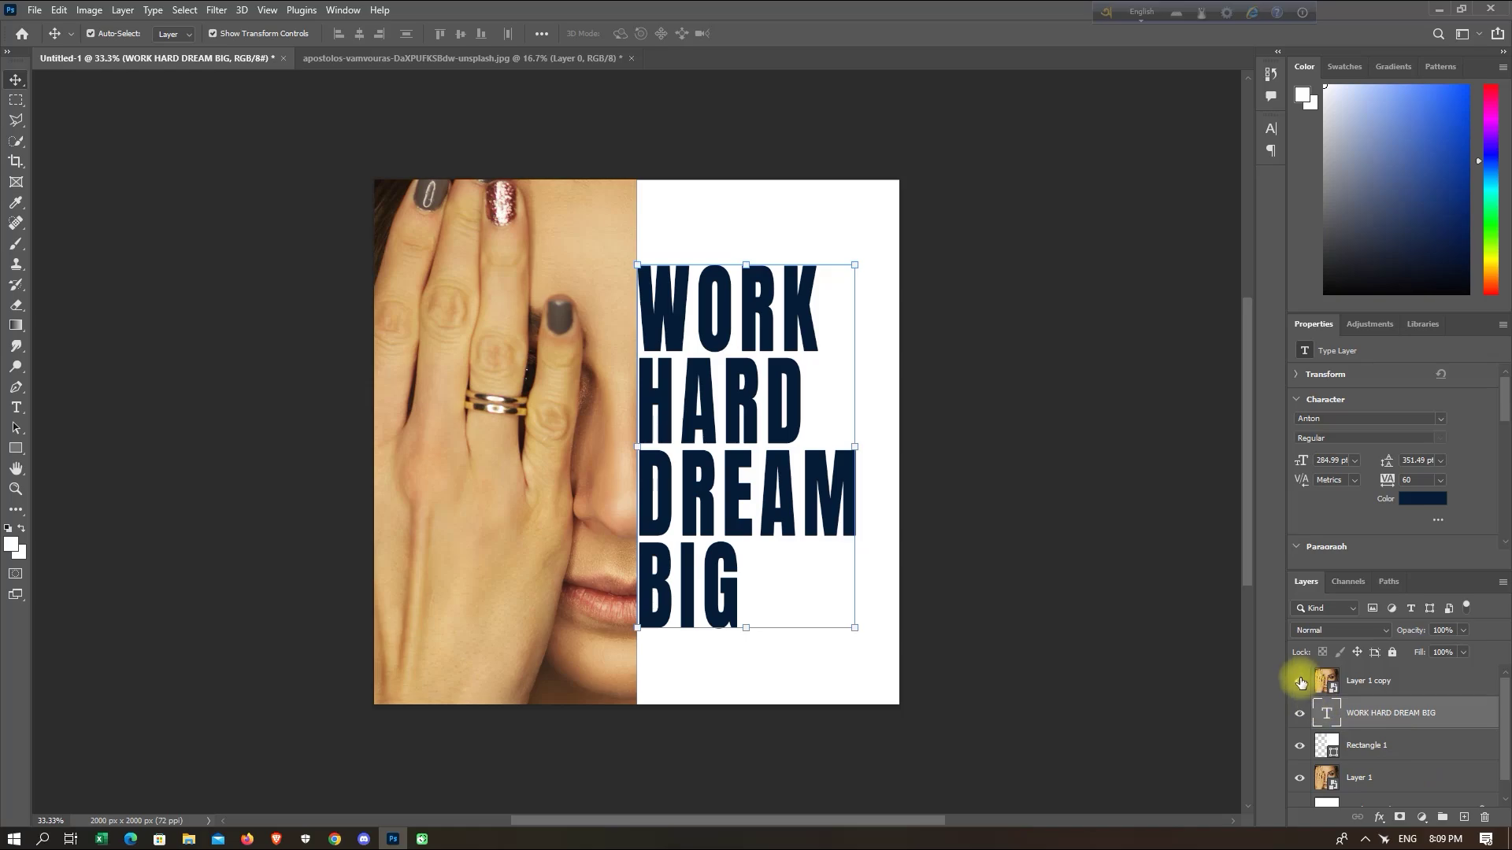
# Step: Show Layer 1 copy and make it a clipping mask over the text layer
pyautogui.click(1300, 682)
pyautogui.rightClick(1373, 682)
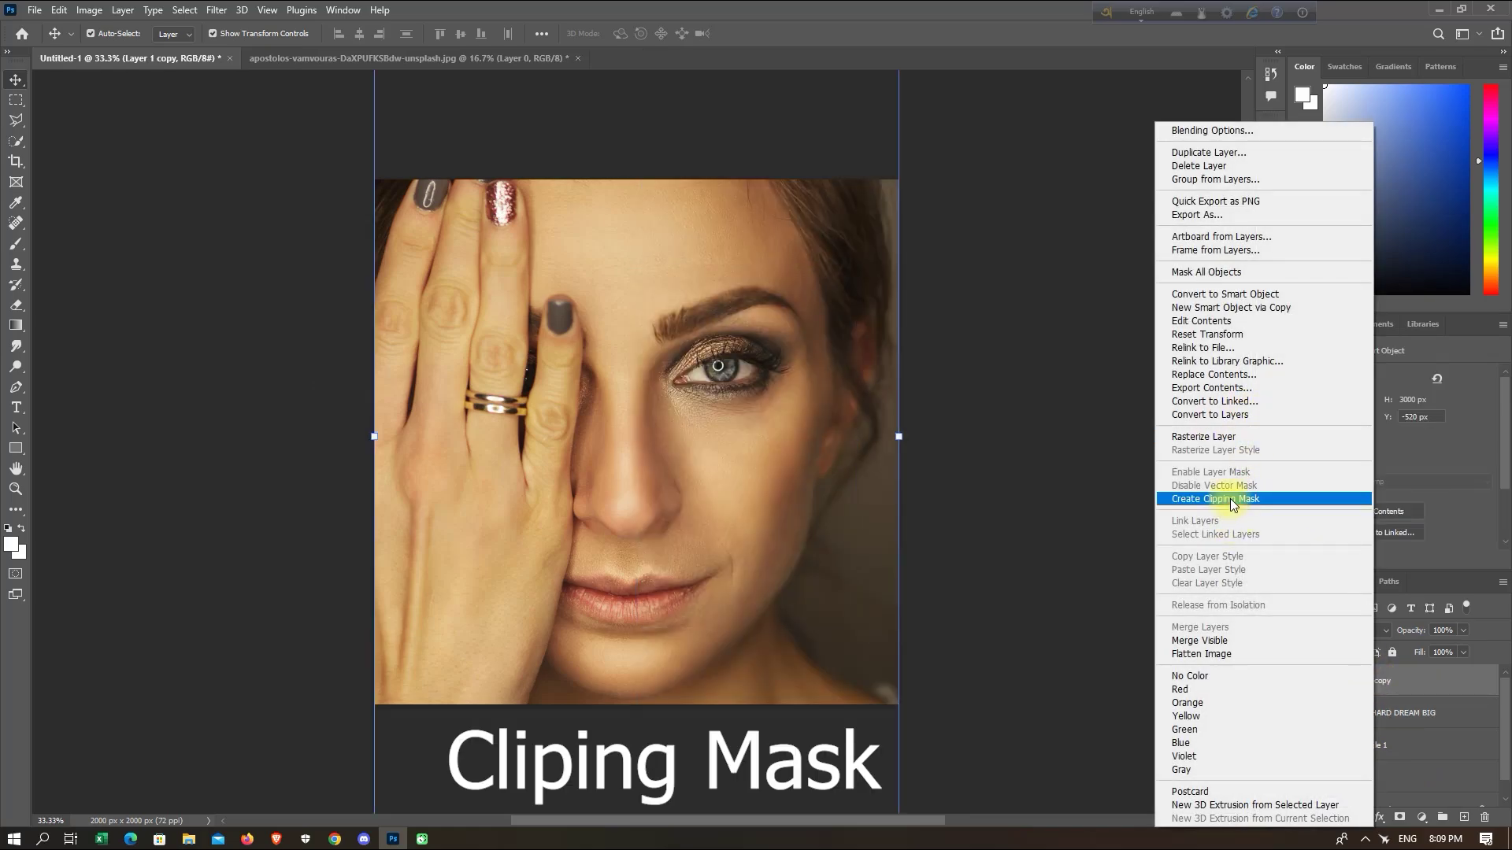
pyautogui.click(1233, 500)
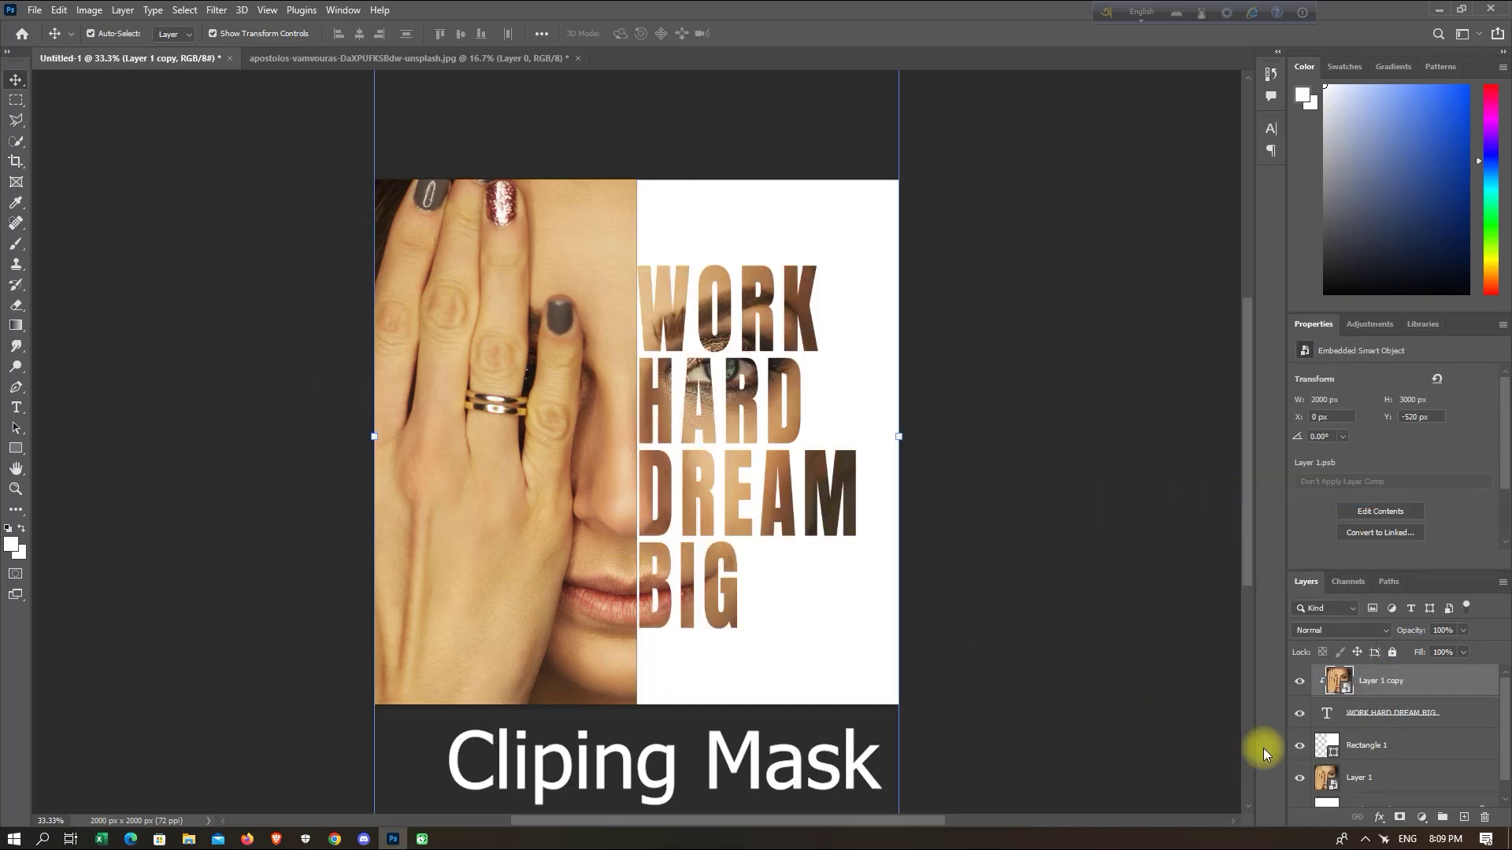
pyautogui.click(1399, 746)
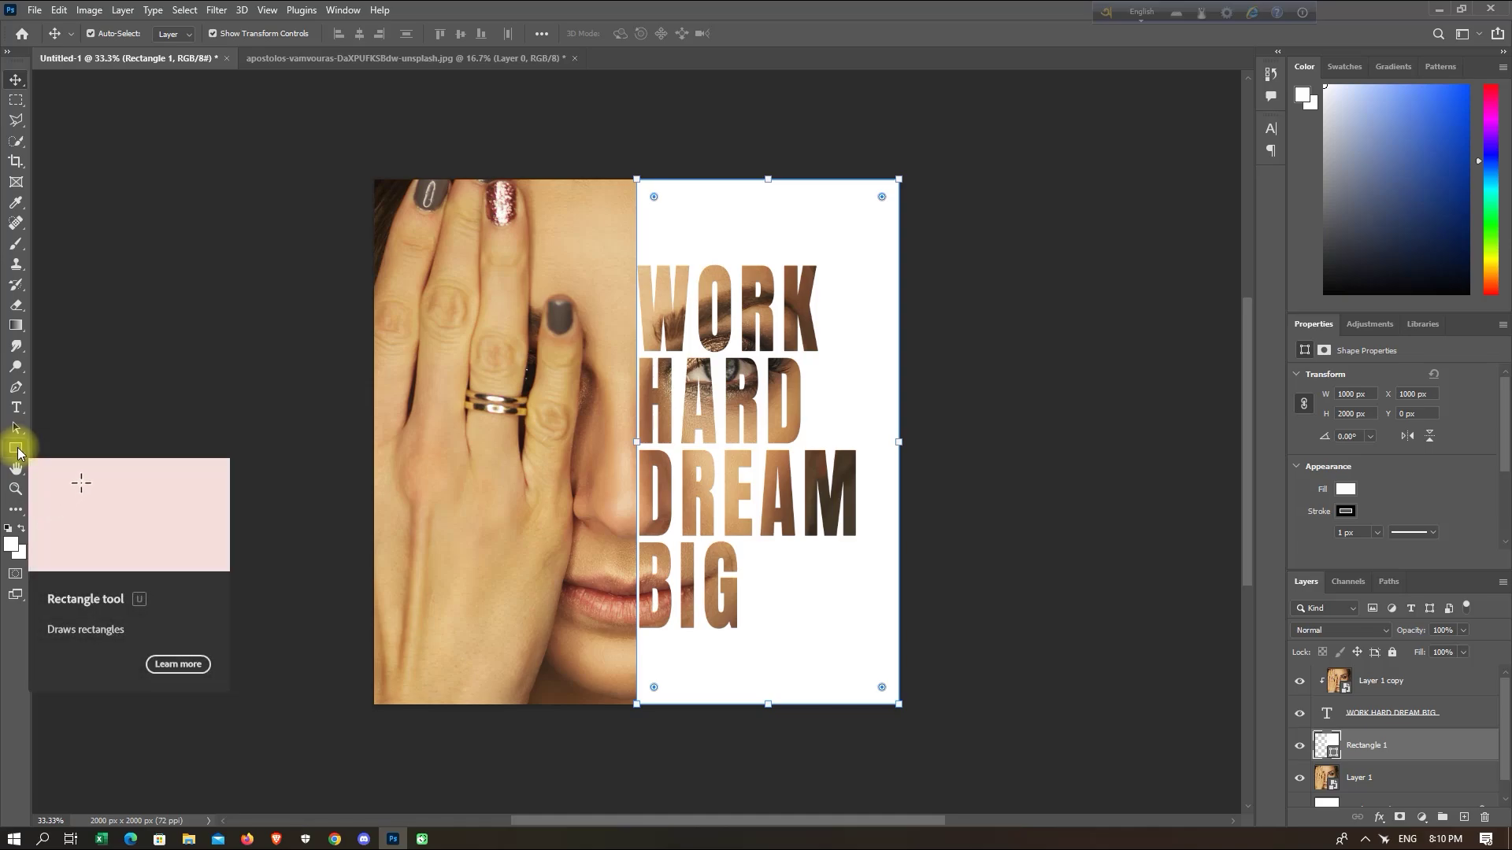
# Step: Create a white 1800 × 1800 px rectangle and centre it on the canvas
pyautogui.click(16, 448)
pyautogui.click(554, 435)
pyautogui.write('1800')
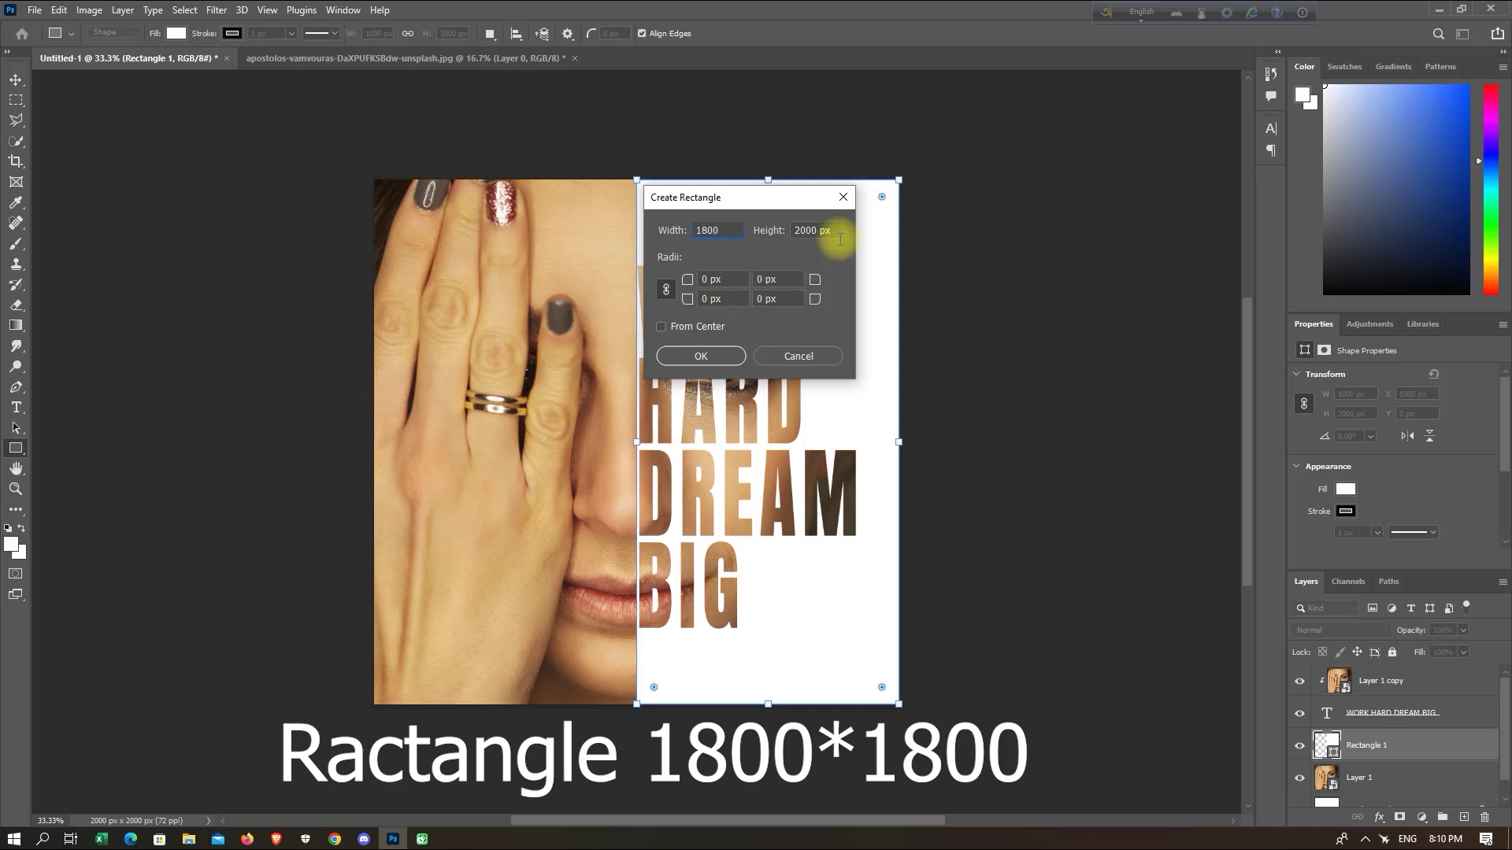
pyautogui.click(811, 230)
pyautogui.write('1800')
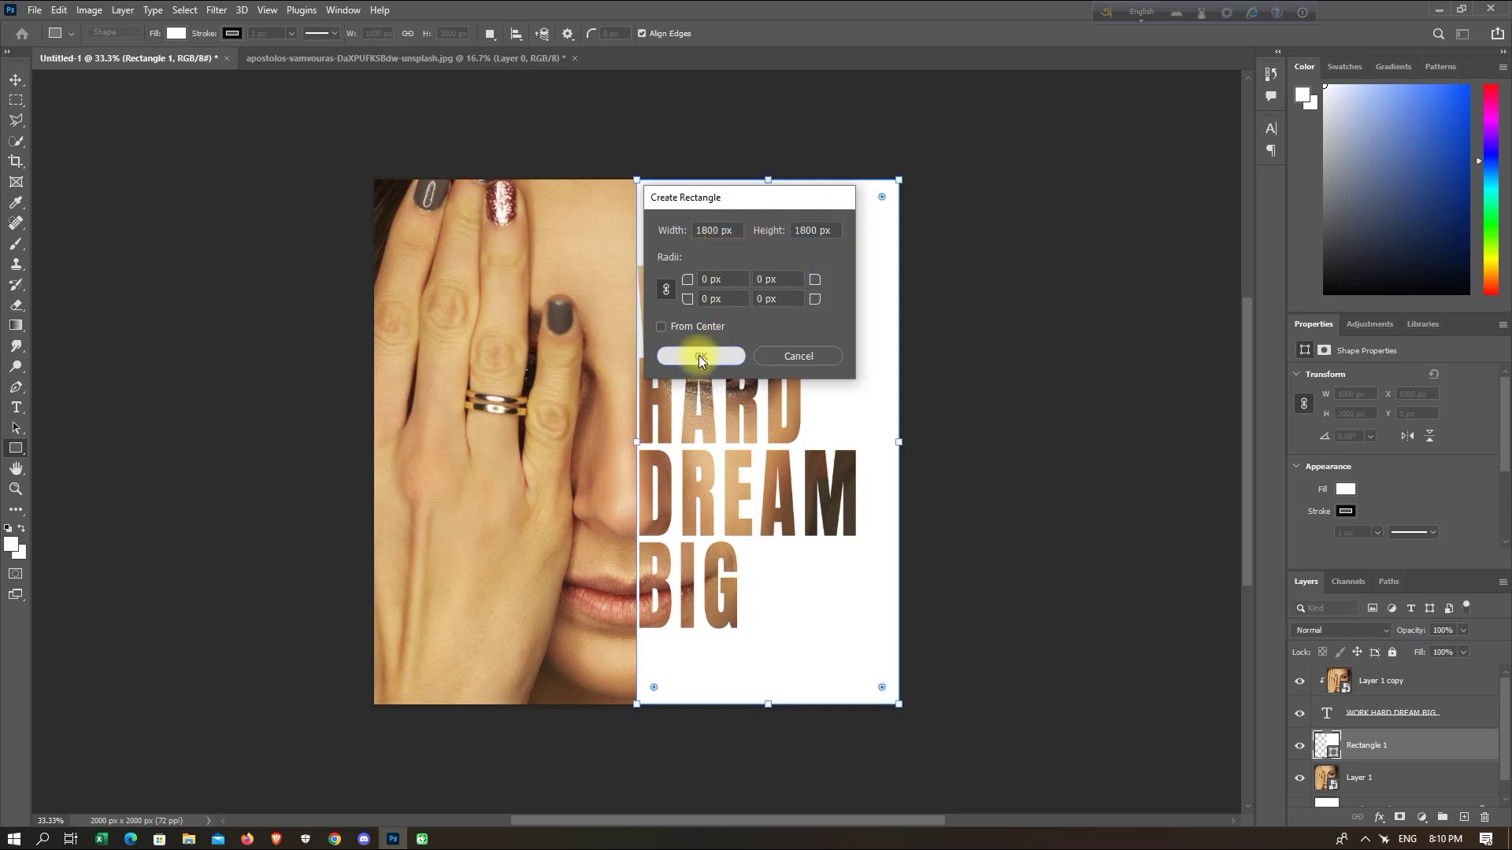
pyautogui.click(698, 356)
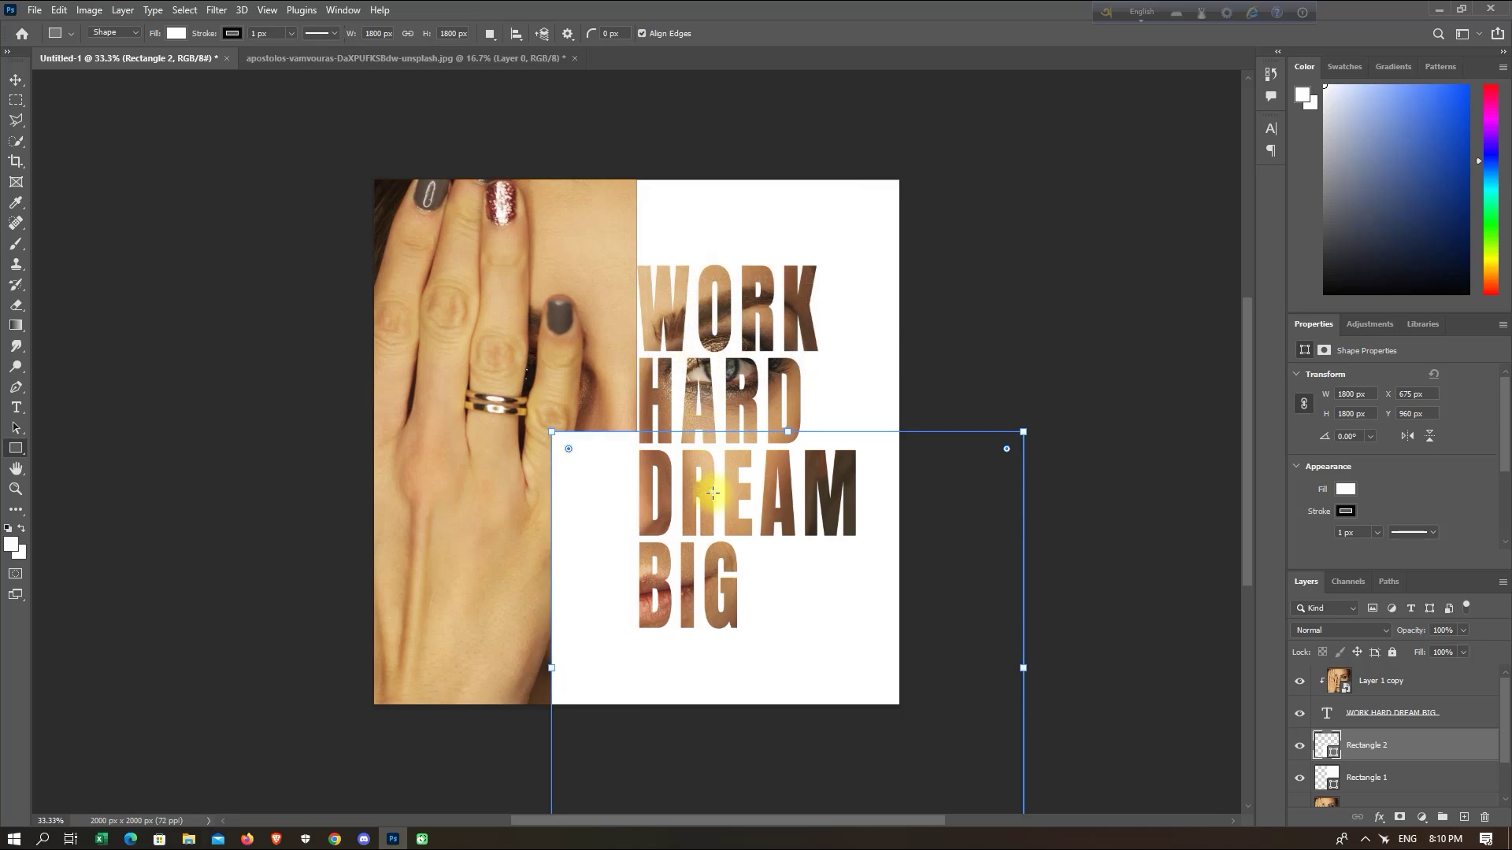
pyautogui.click(9, 78)
pyautogui.moveTo(594, 561)
pyautogui.mouseDown()
pyautogui.moveTo(489, 334)
pyautogui.moveTo(468, 341)
pyautogui.mouseUp()
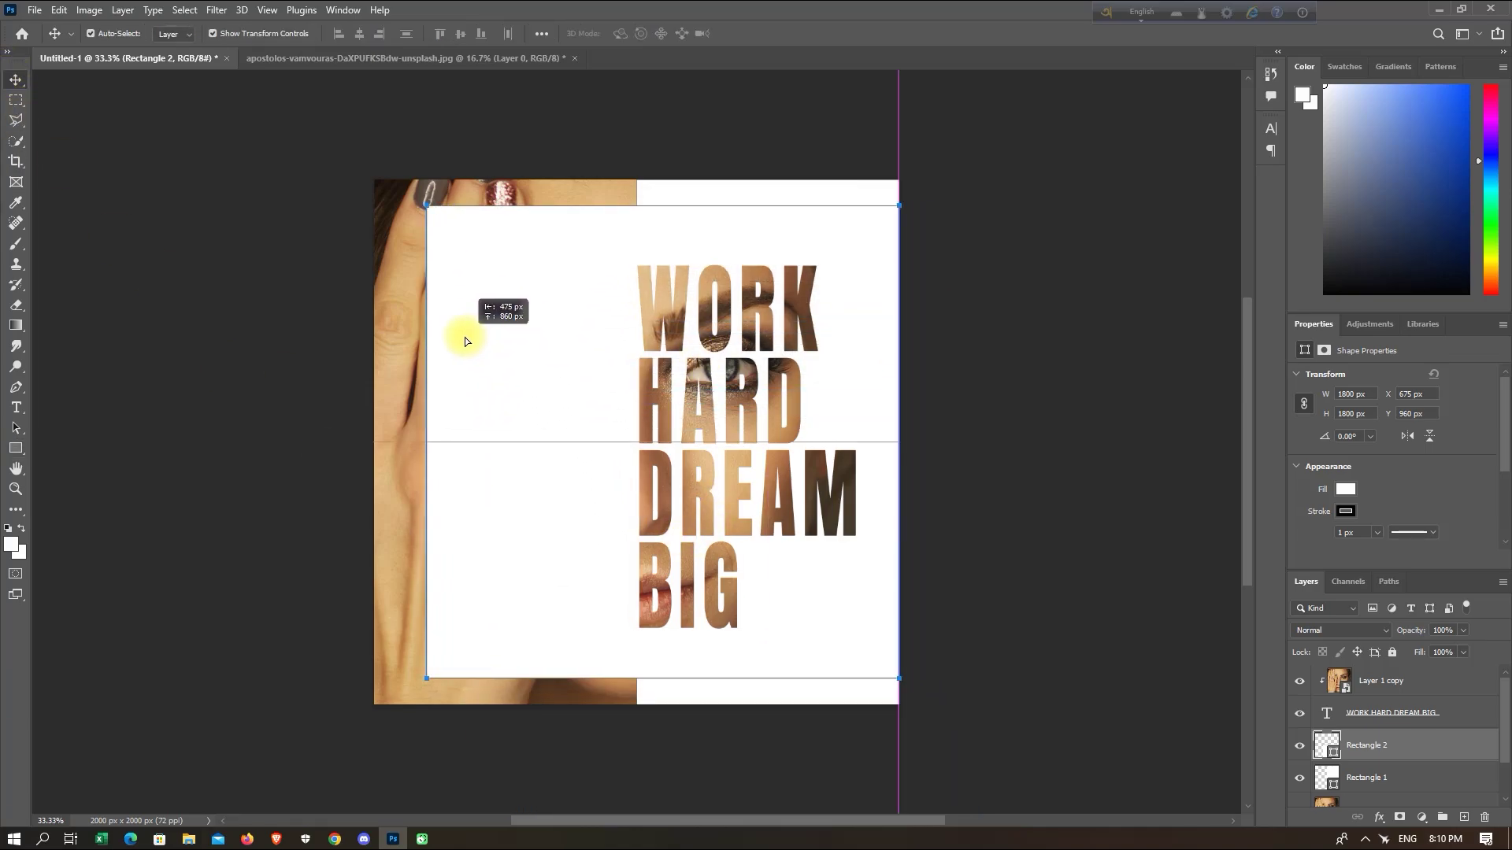
pyautogui.moveTo(468, 338); pyautogui.dragTo(448, 339)
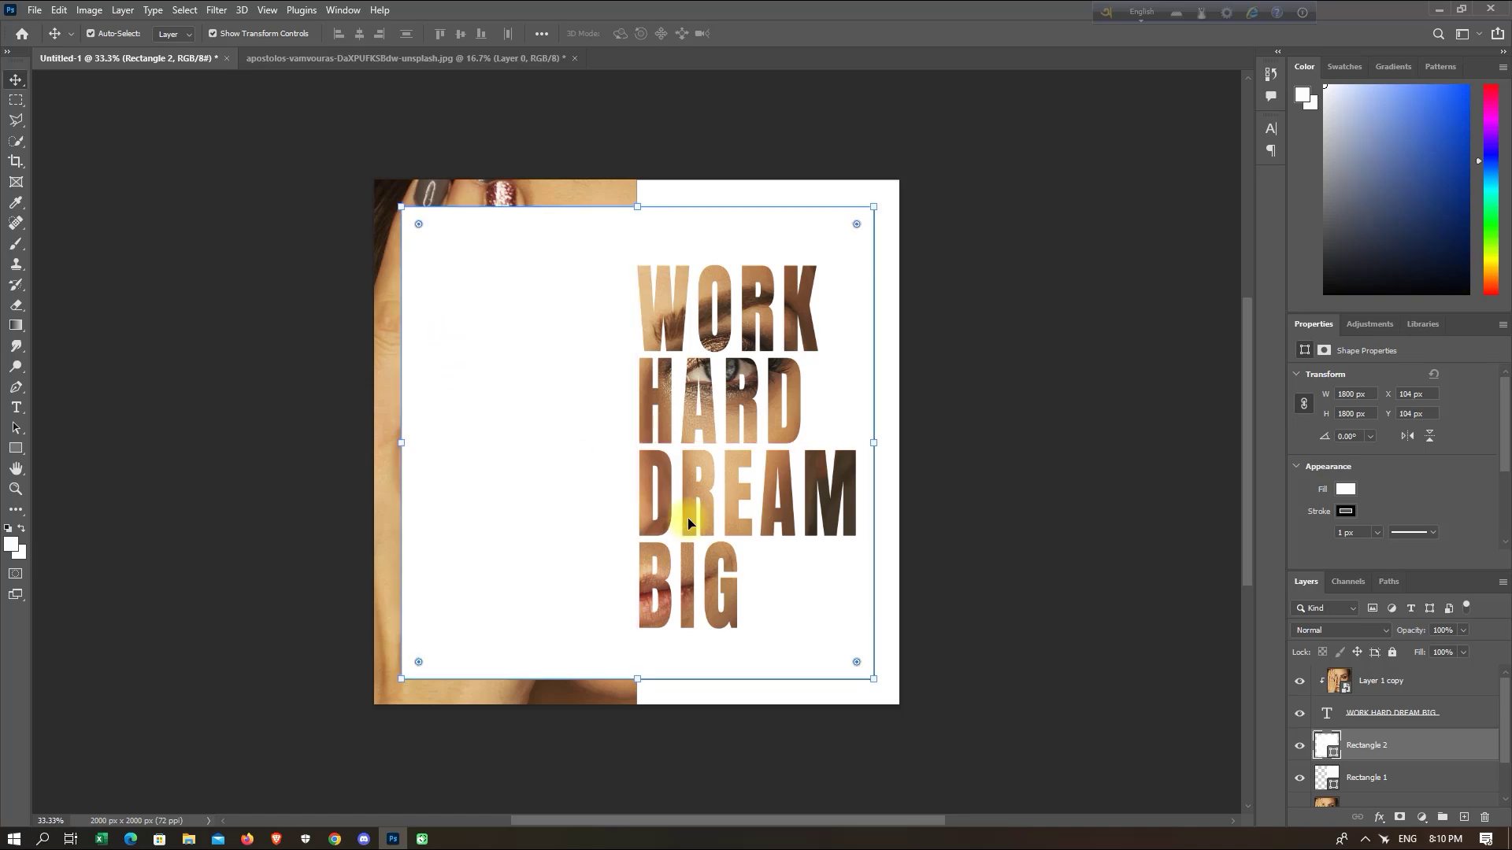
pyautogui.doubleClick(1405, 754)
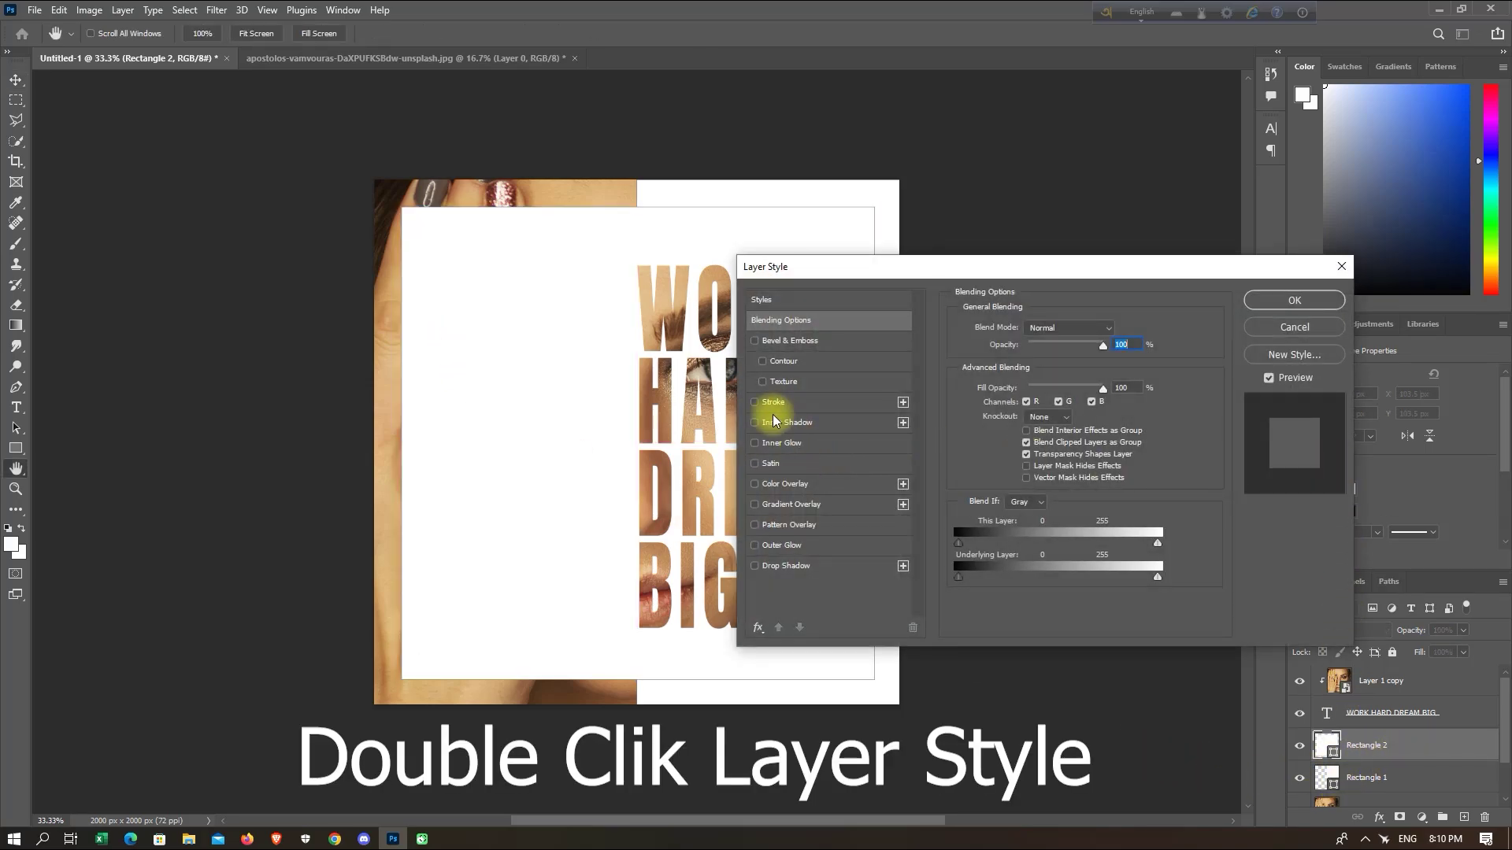
# Step: Give Rectangle 2 a 0% fill opacity and a white inside stroke
pyautogui.moveTo(1102, 388); pyautogui.dragTo(1024, 387)
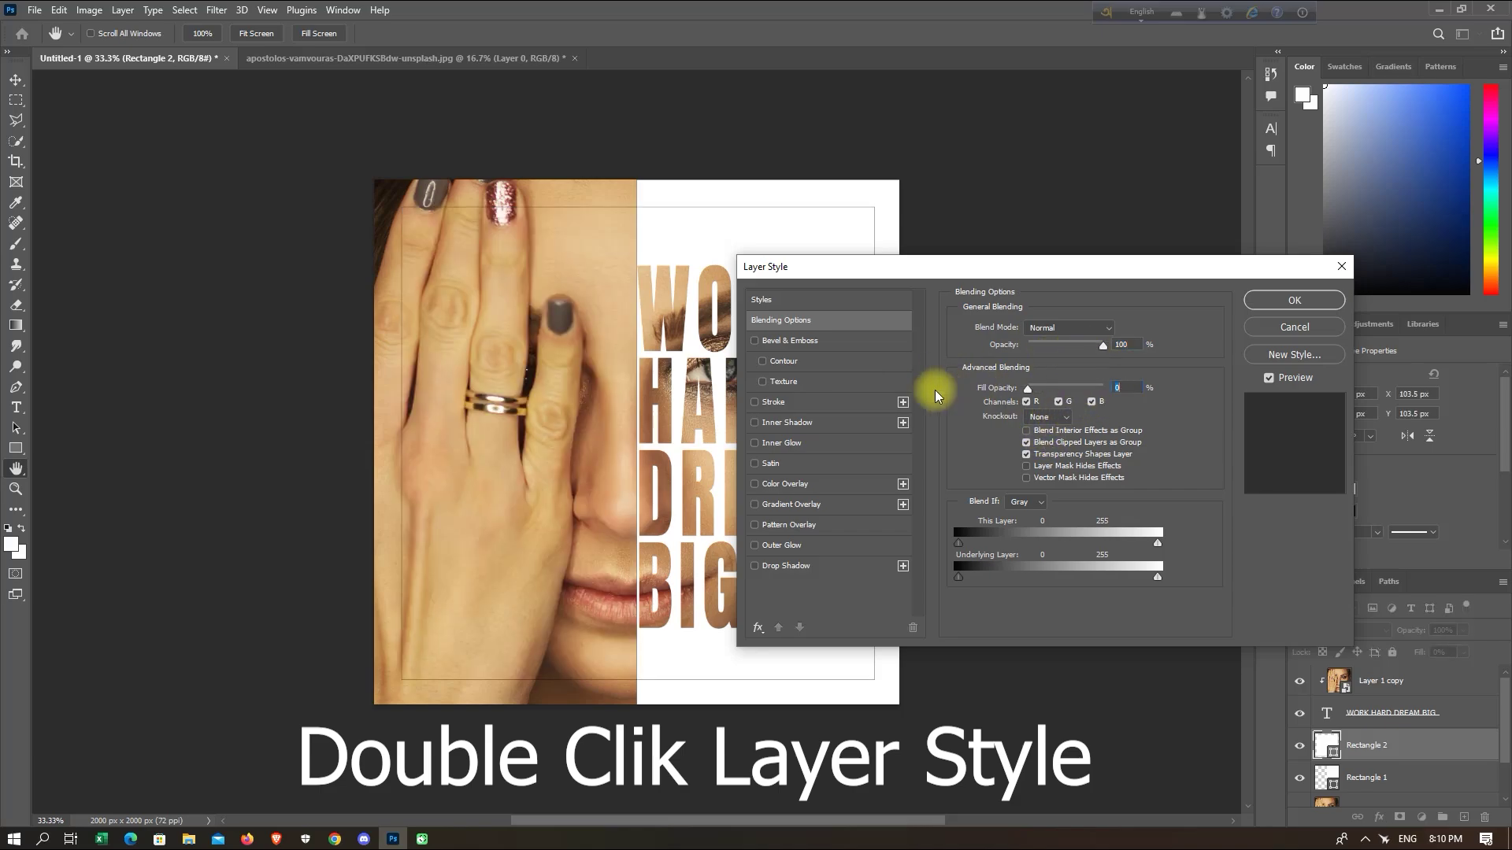
pyautogui.click(791, 403)
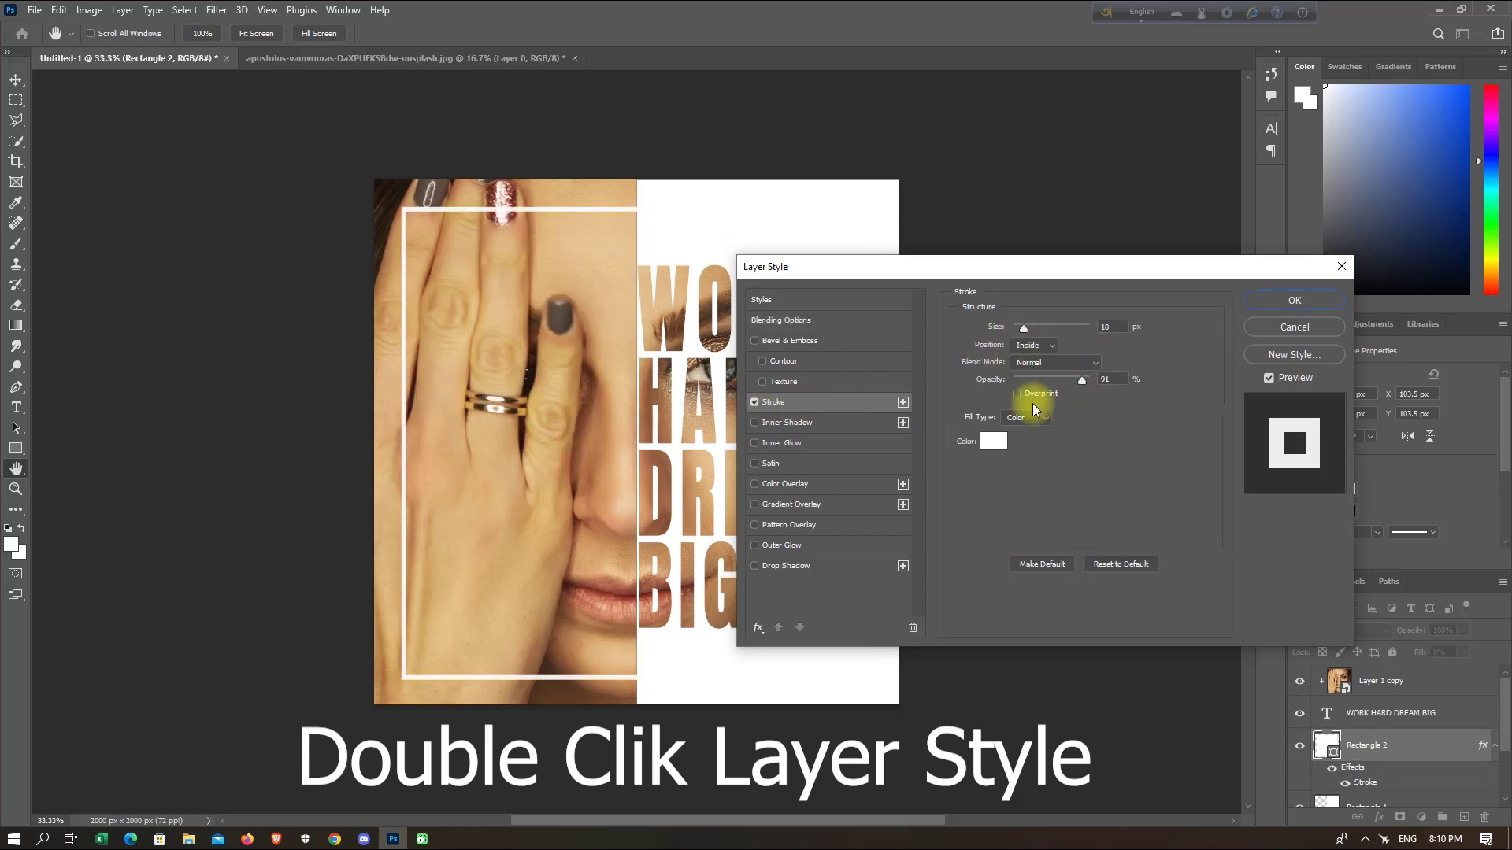
pyautogui.click(1295, 300)
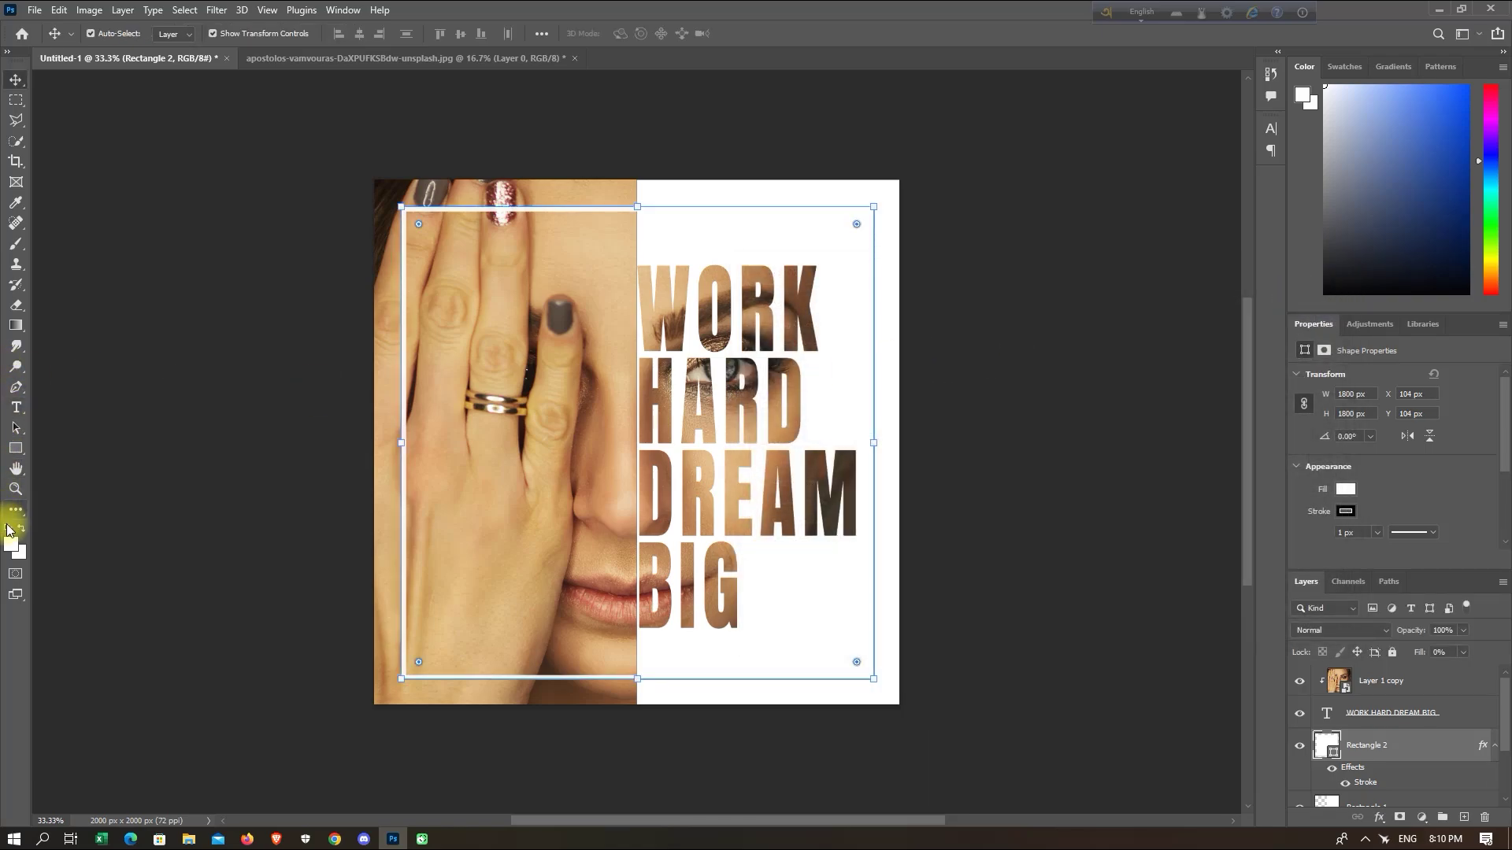
# Step: Draw a circle above Rectangle 1 and place it over the poster's bottom-left corner
pyautogui.click(16, 448)
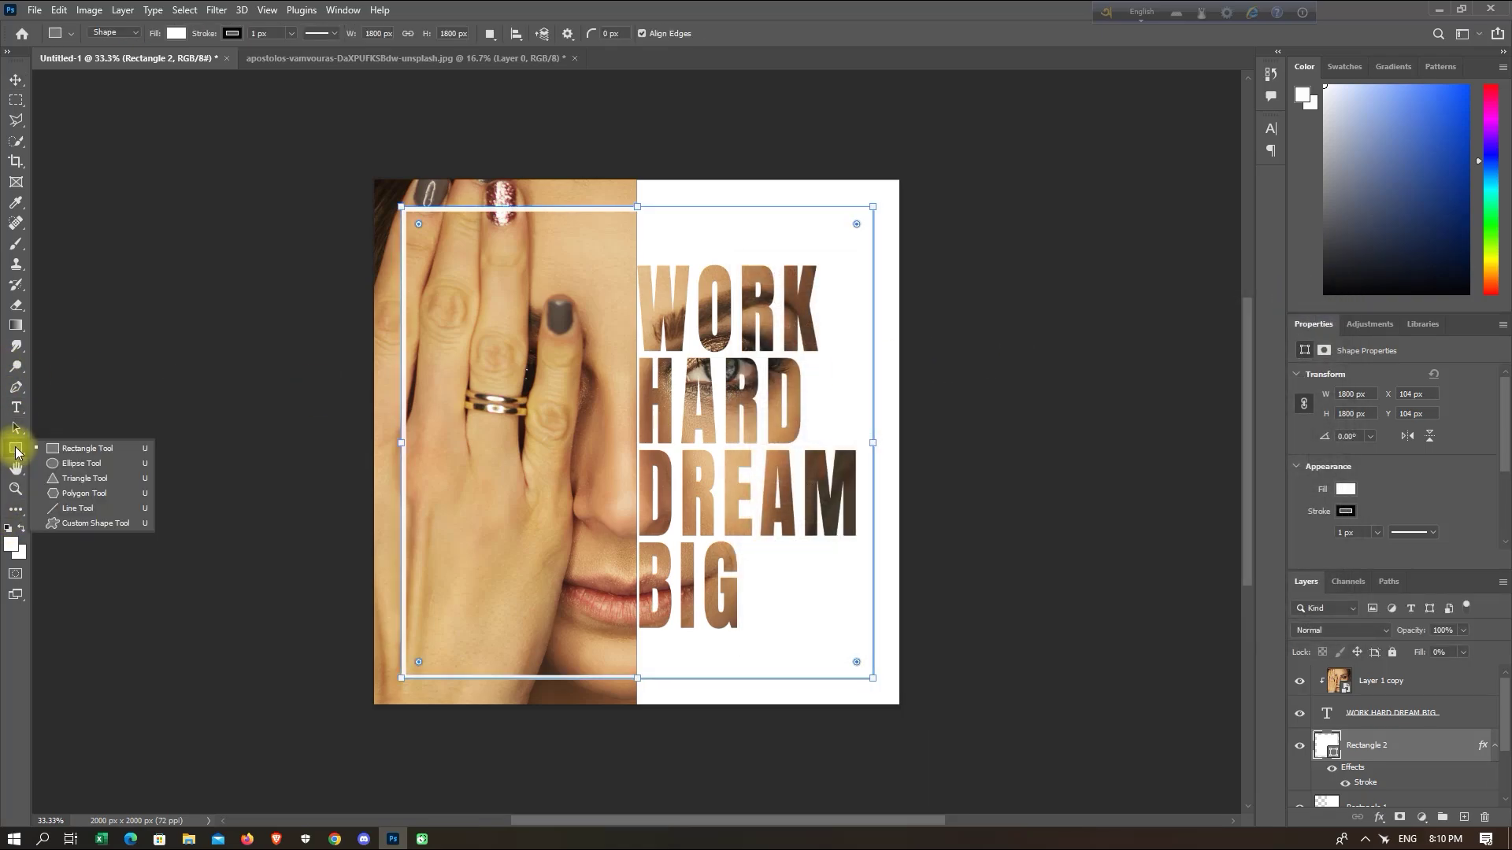
pyautogui.click(80, 466)
pyautogui.scroll(-2, 1405, 712)
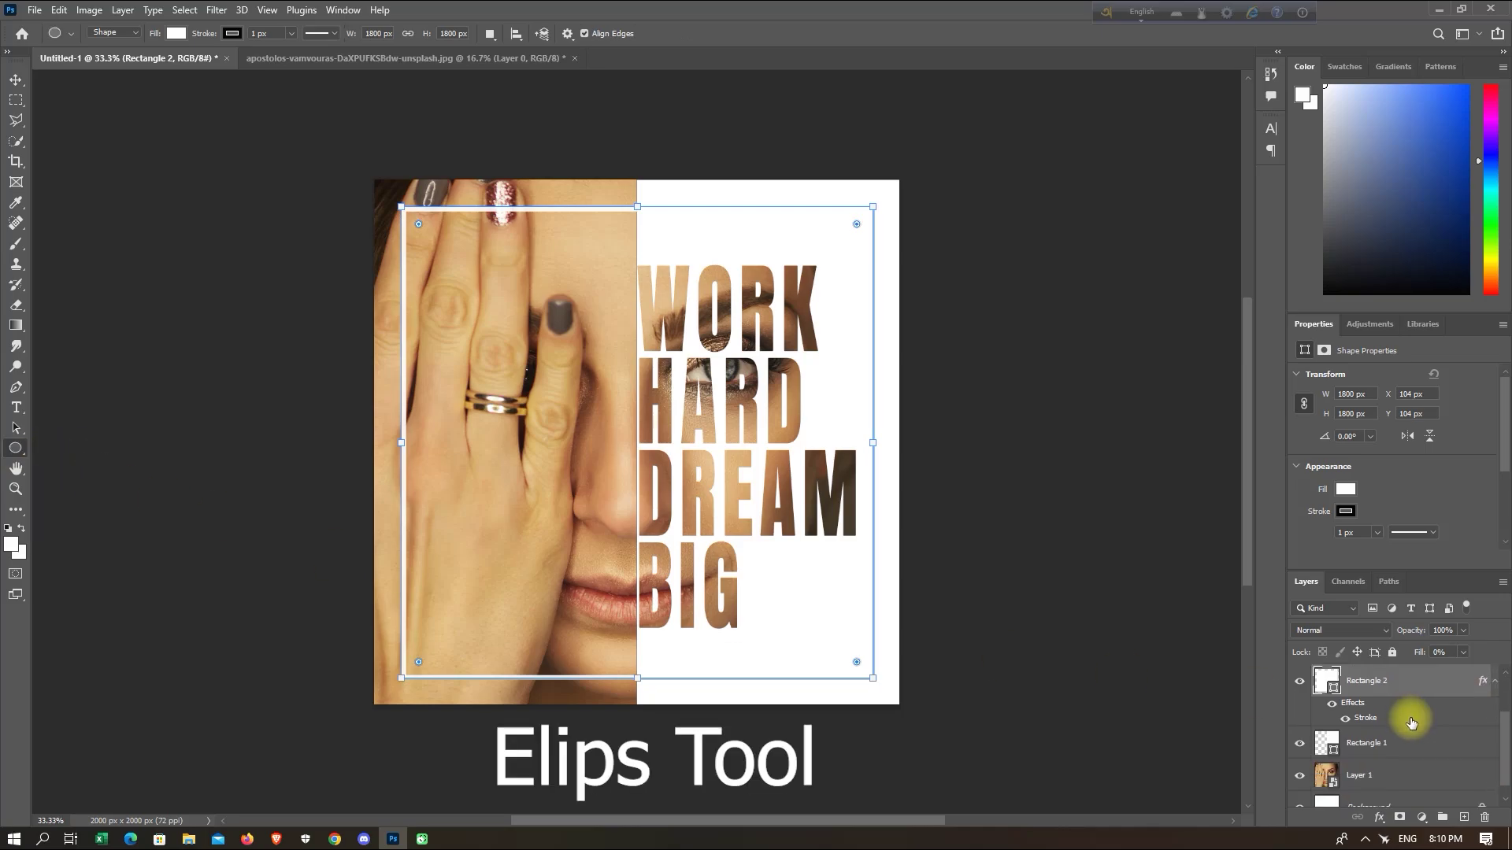
pyautogui.click(1409, 745)
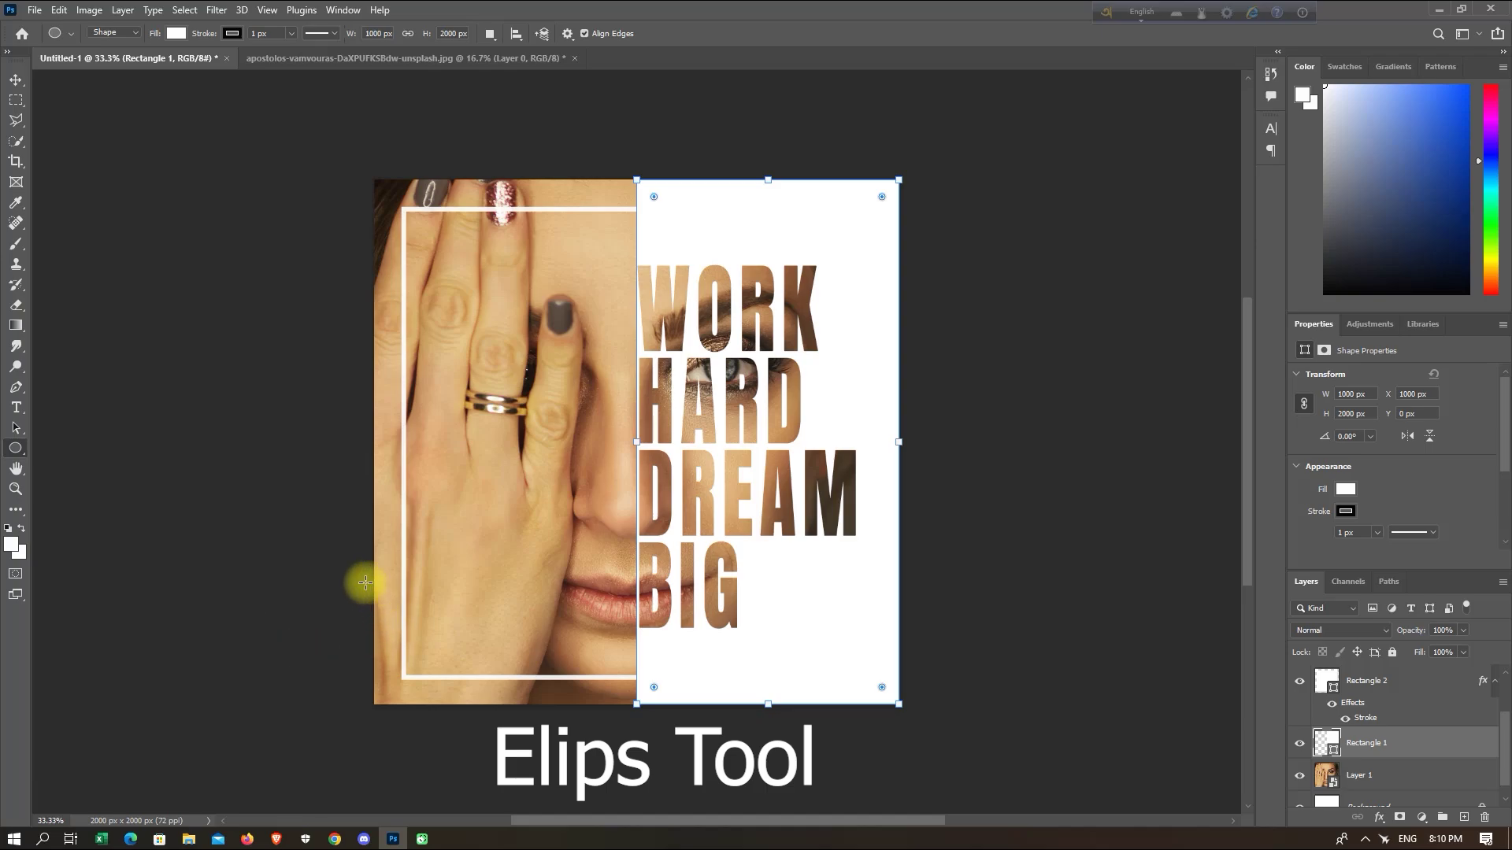
pyautogui.moveTo(381, 592)
pyautogui.mouseDown()
pyautogui.moveTo(524, 722)
pyautogui.moveTo(524, 745)
pyautogui.mouseUp()
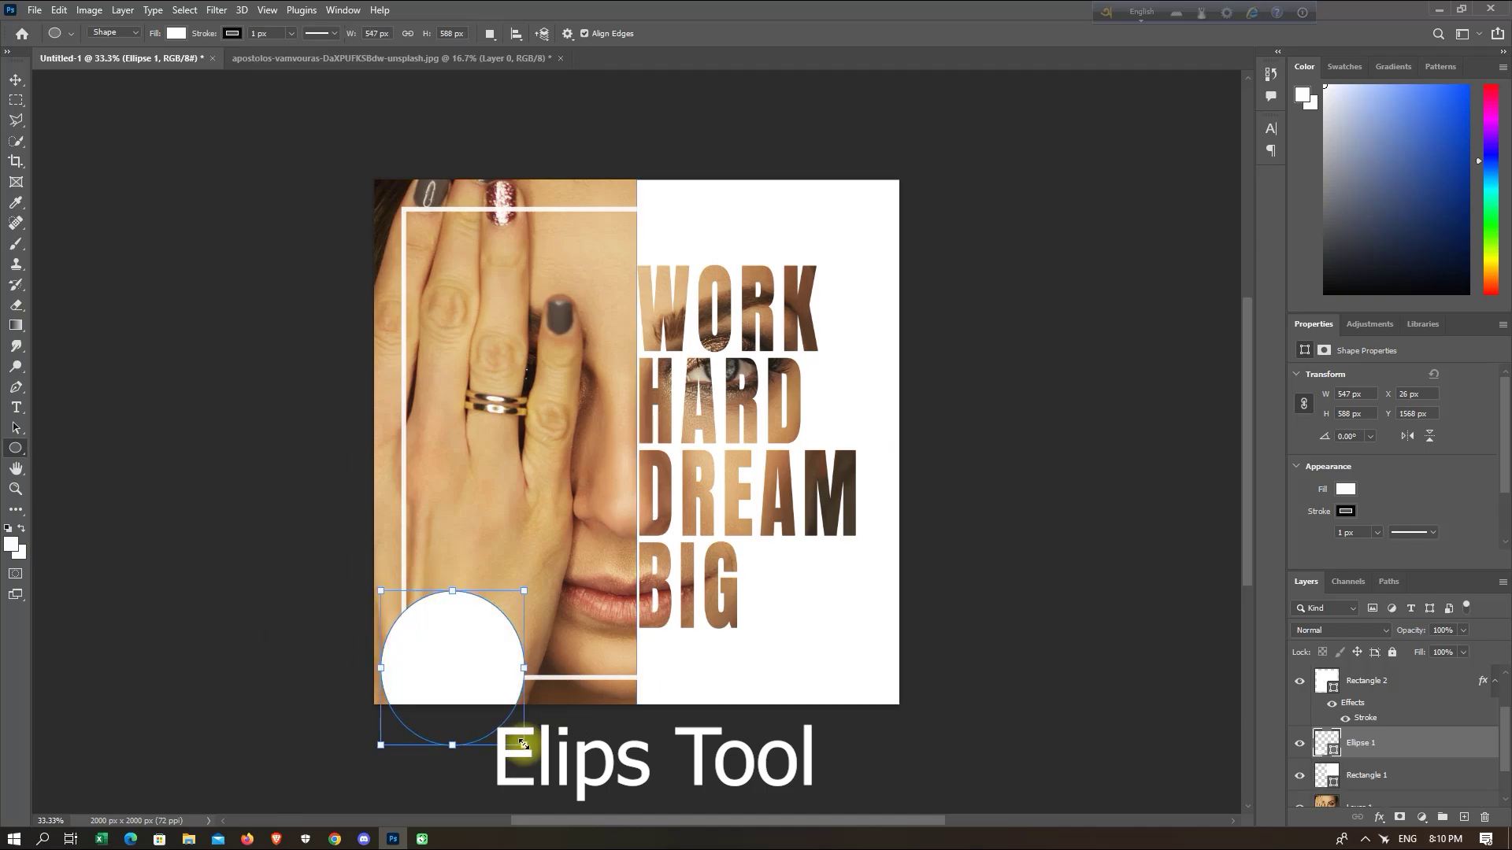
pyautogui.click(1299, 682)
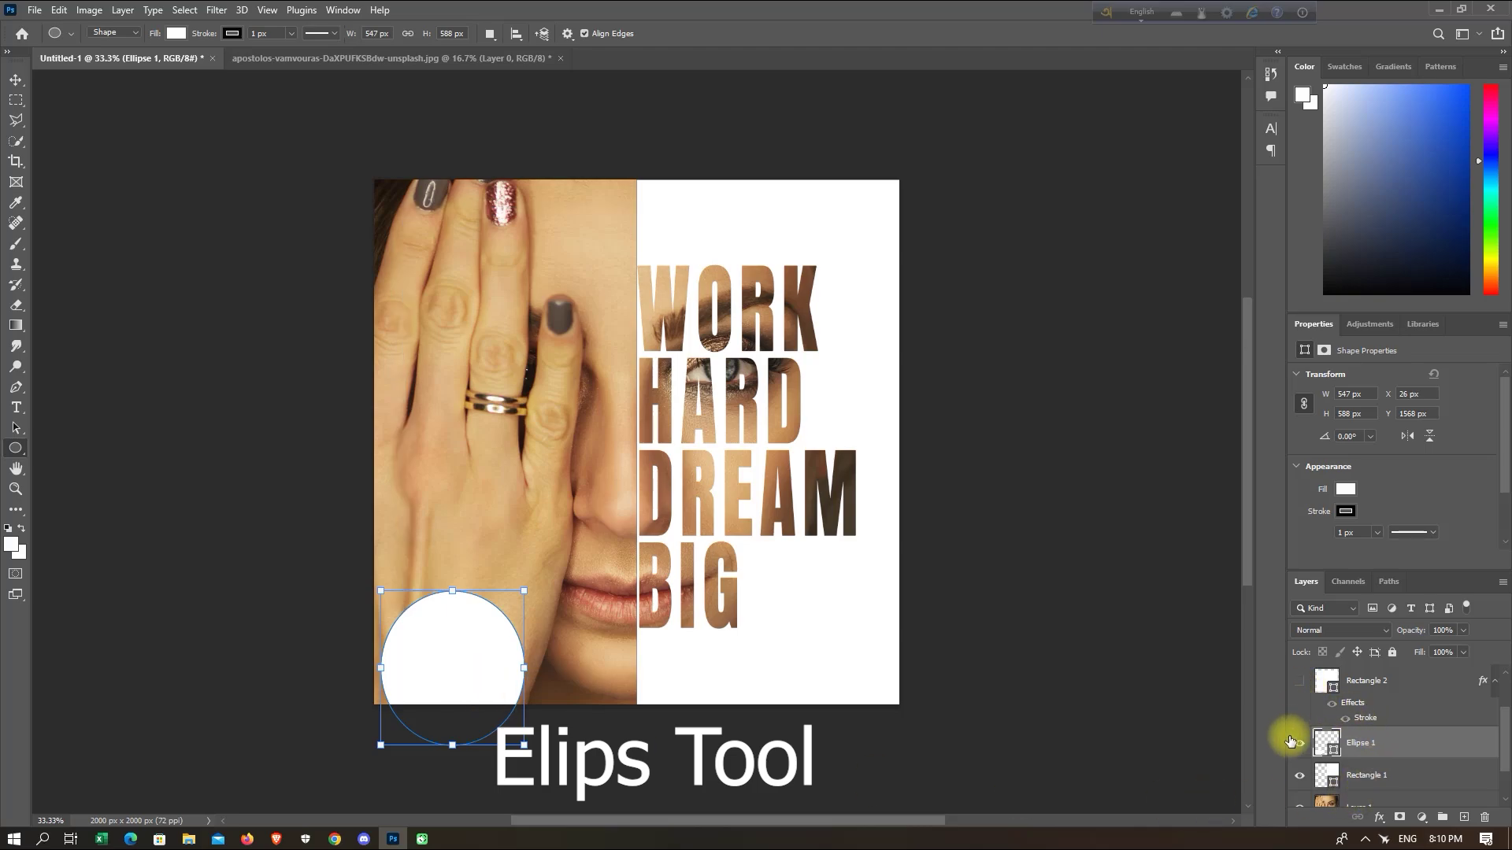
pyautogui.click(15, 80)
pyautogui.moveTo(436, 657); pyautogui.dragTo(404, 638)
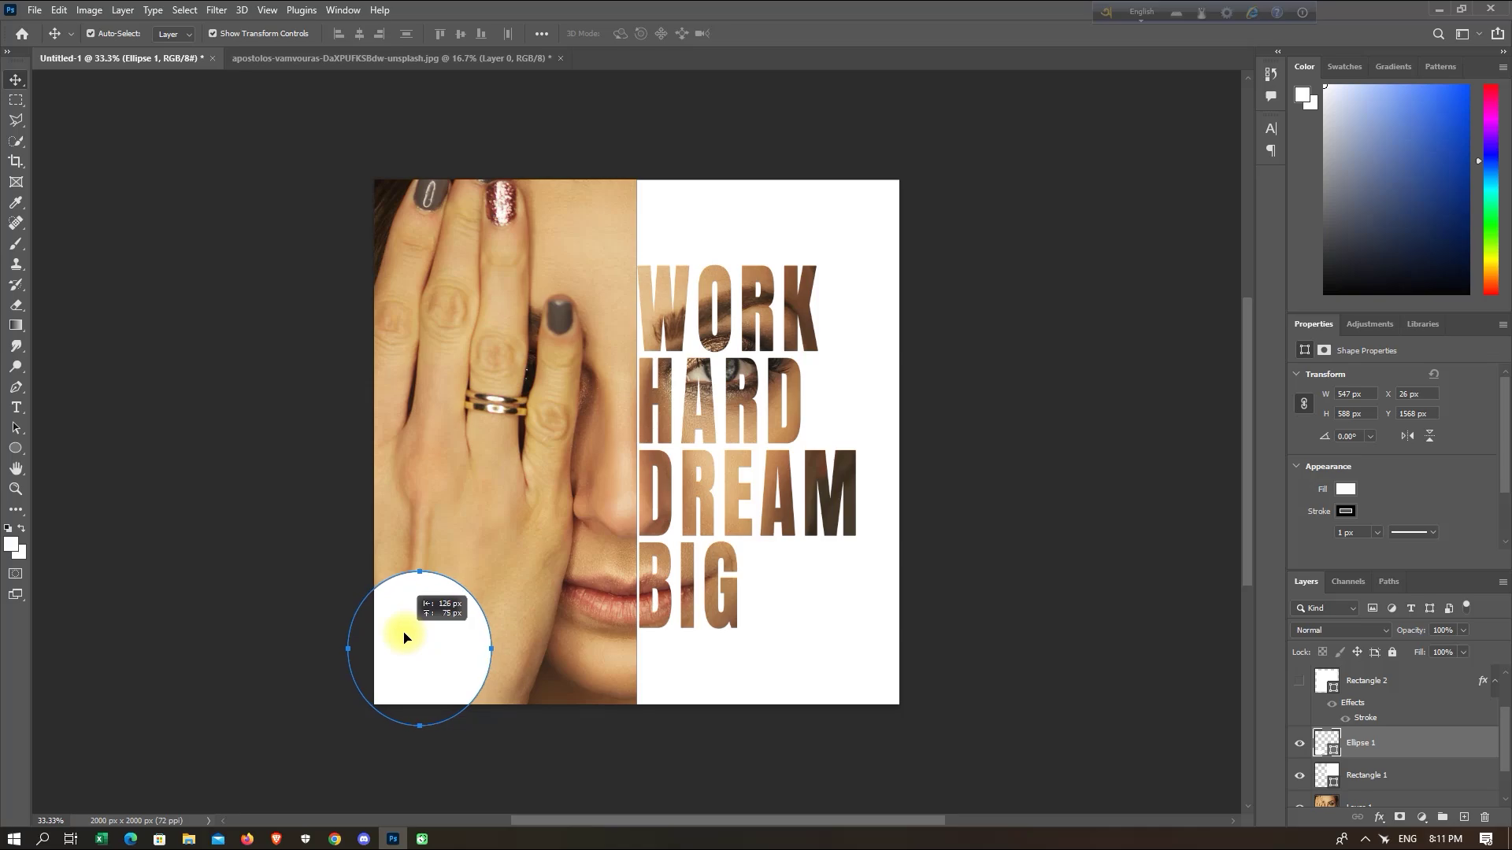
pyautogui.moveTo(404, 638); pyautogui.dragTo(404, 638)
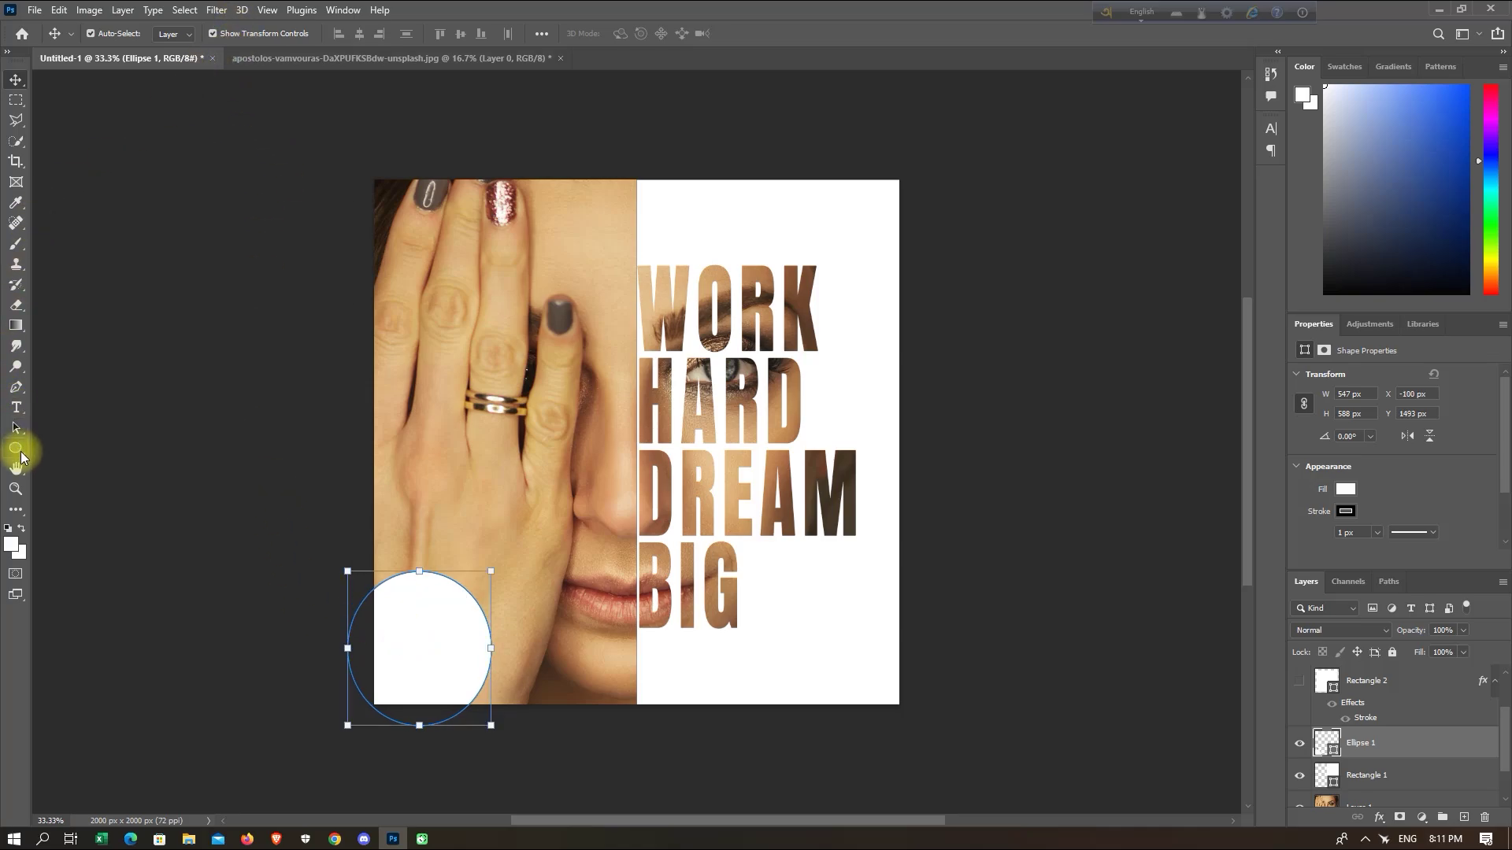
# Step: Set the circle's stroke to none and its fill to peach
pyautogui.click(21, 453)
pyautogui.click(231, 33)
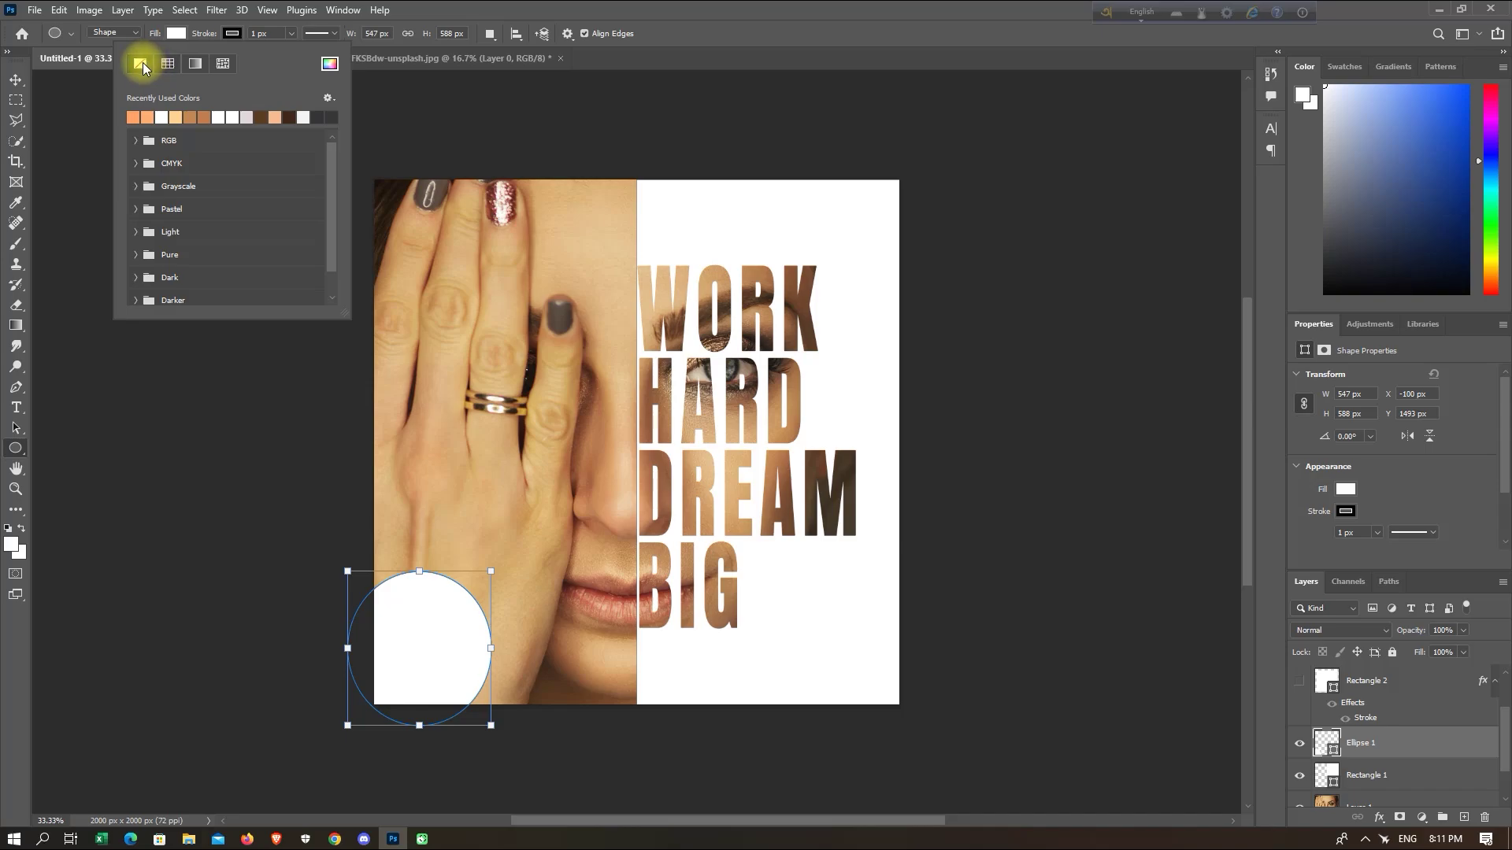
pyautogui.click(143, 67)
pyautogui.click(175, 33)
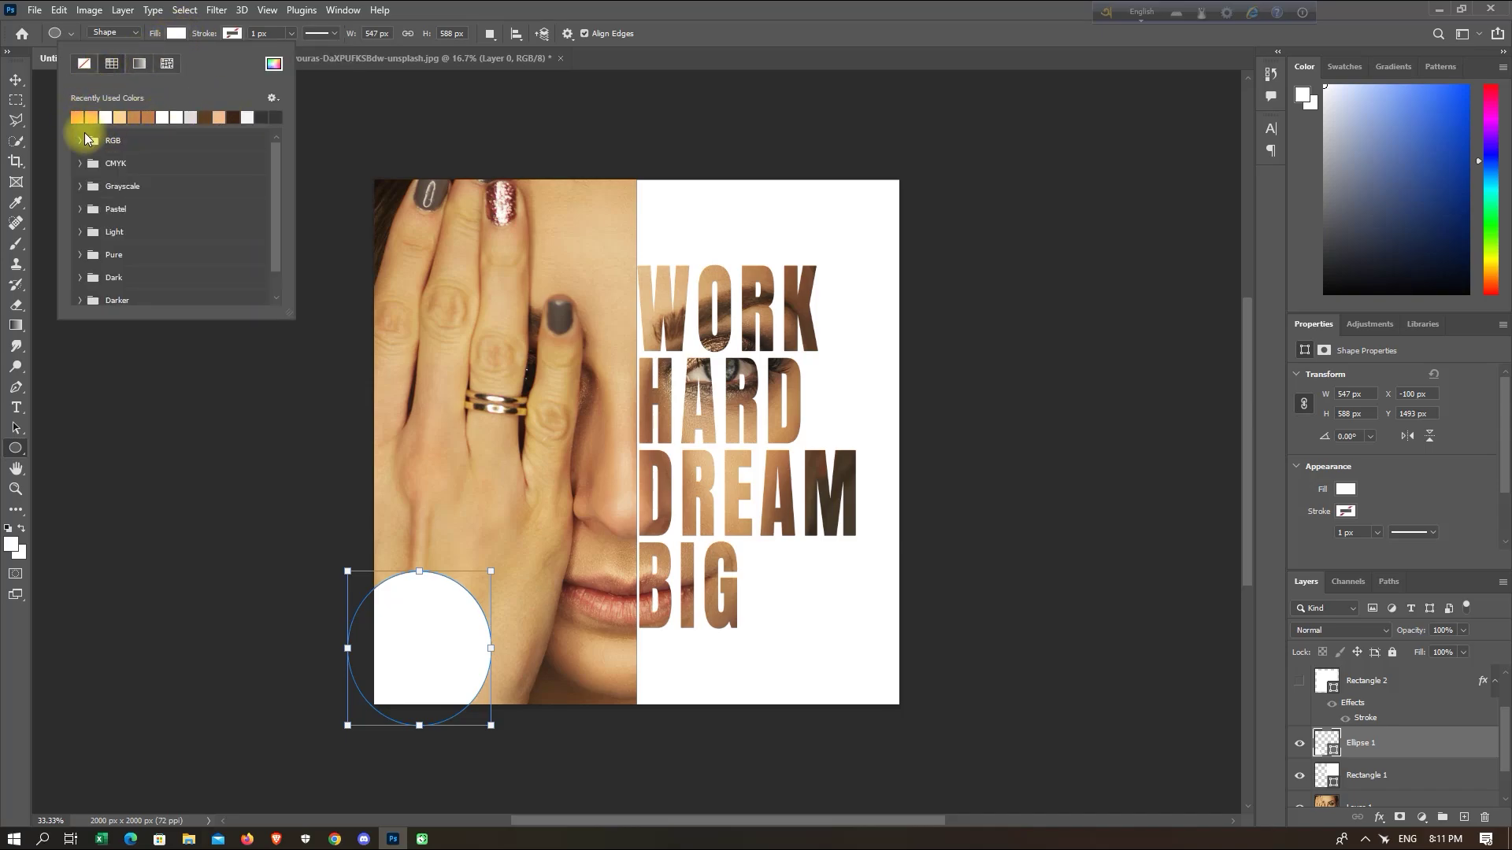
pyautogui.click(96, 117)
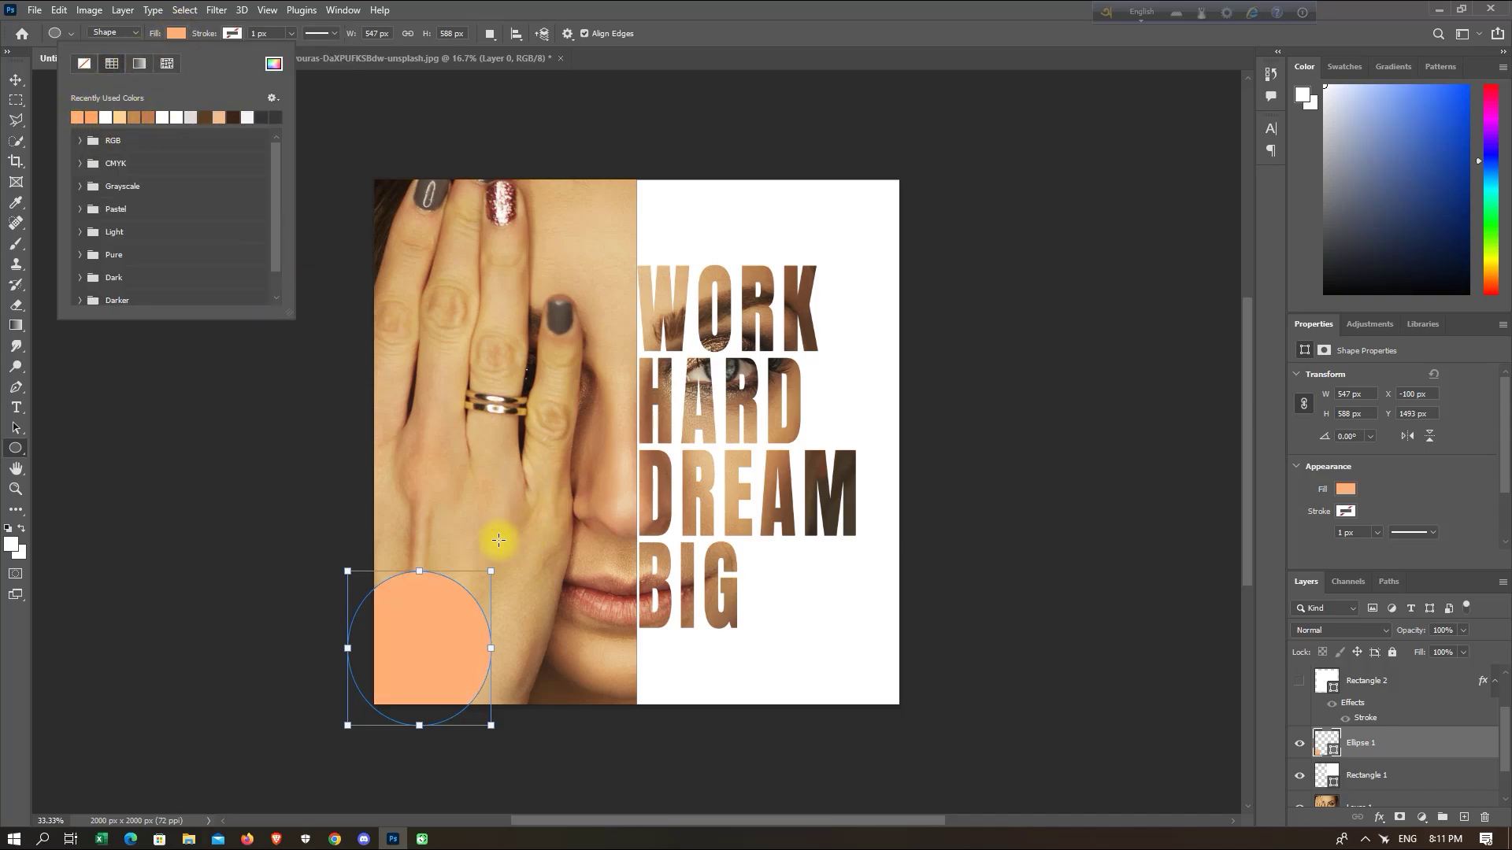
pyautogui.click(618, 128)
# Step: Duplicate the peach circle, move the copy to the top-right corner, and show the frame again
pyautogui.hotkey('ctrl', 'j')
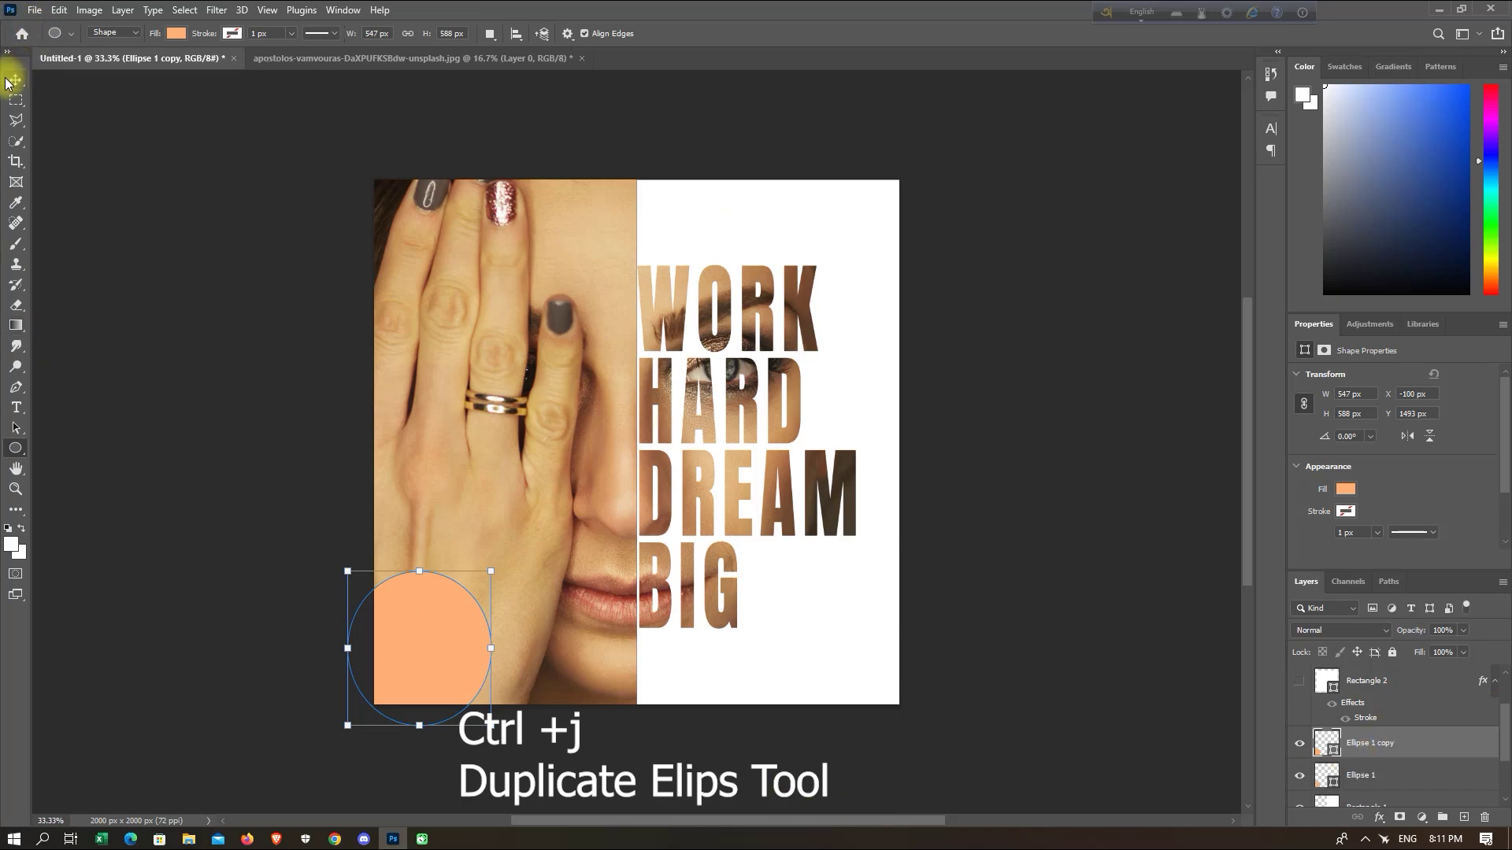
pyautogui.click(14, 80)
pyautogui.moveTo(415, 651); pyautogui.dragTo(868, 219)
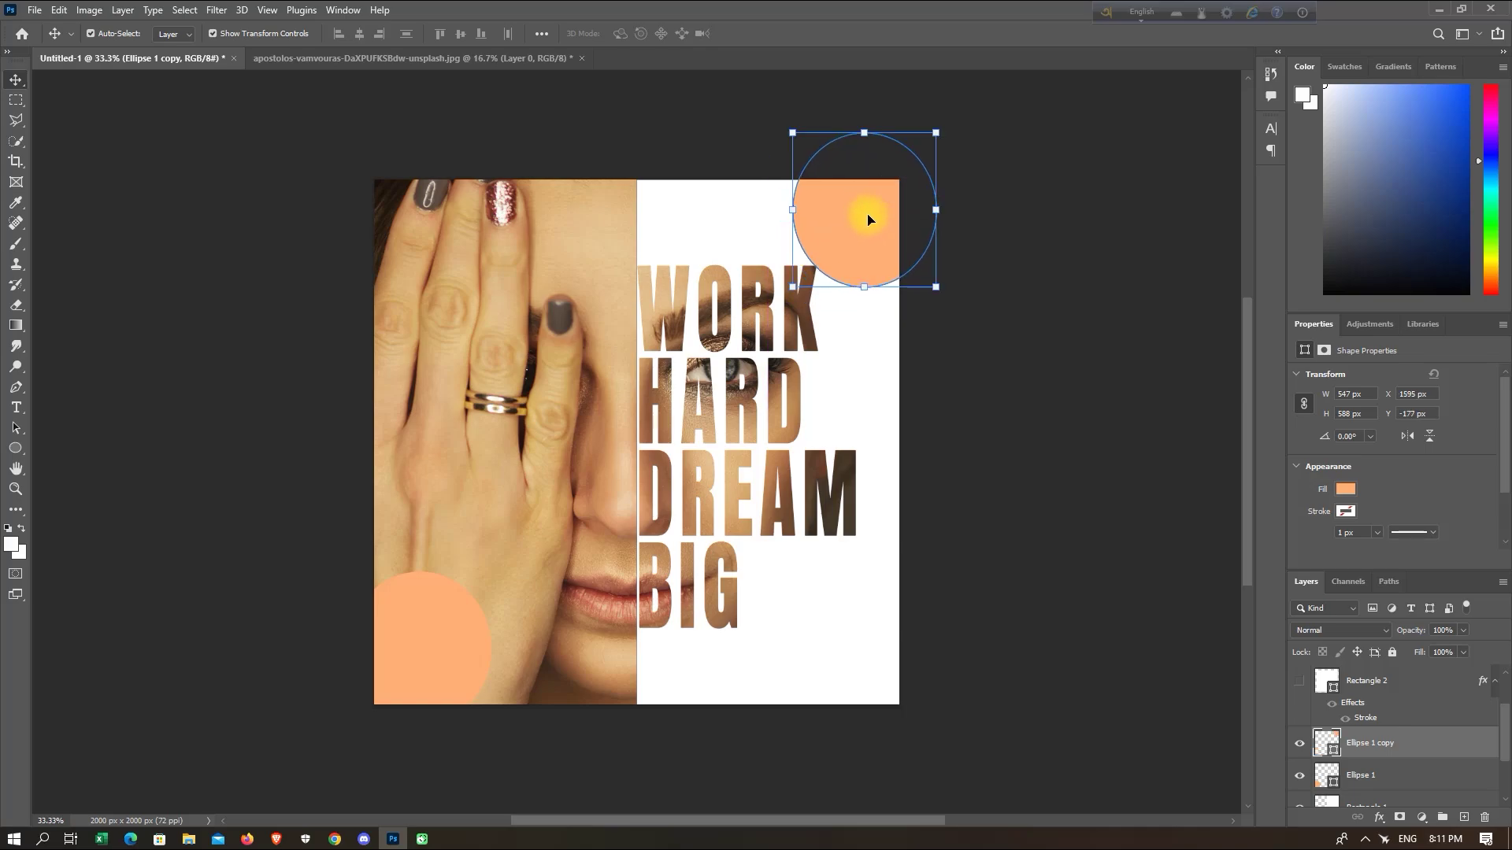
pyautogui.click(1298, 682)
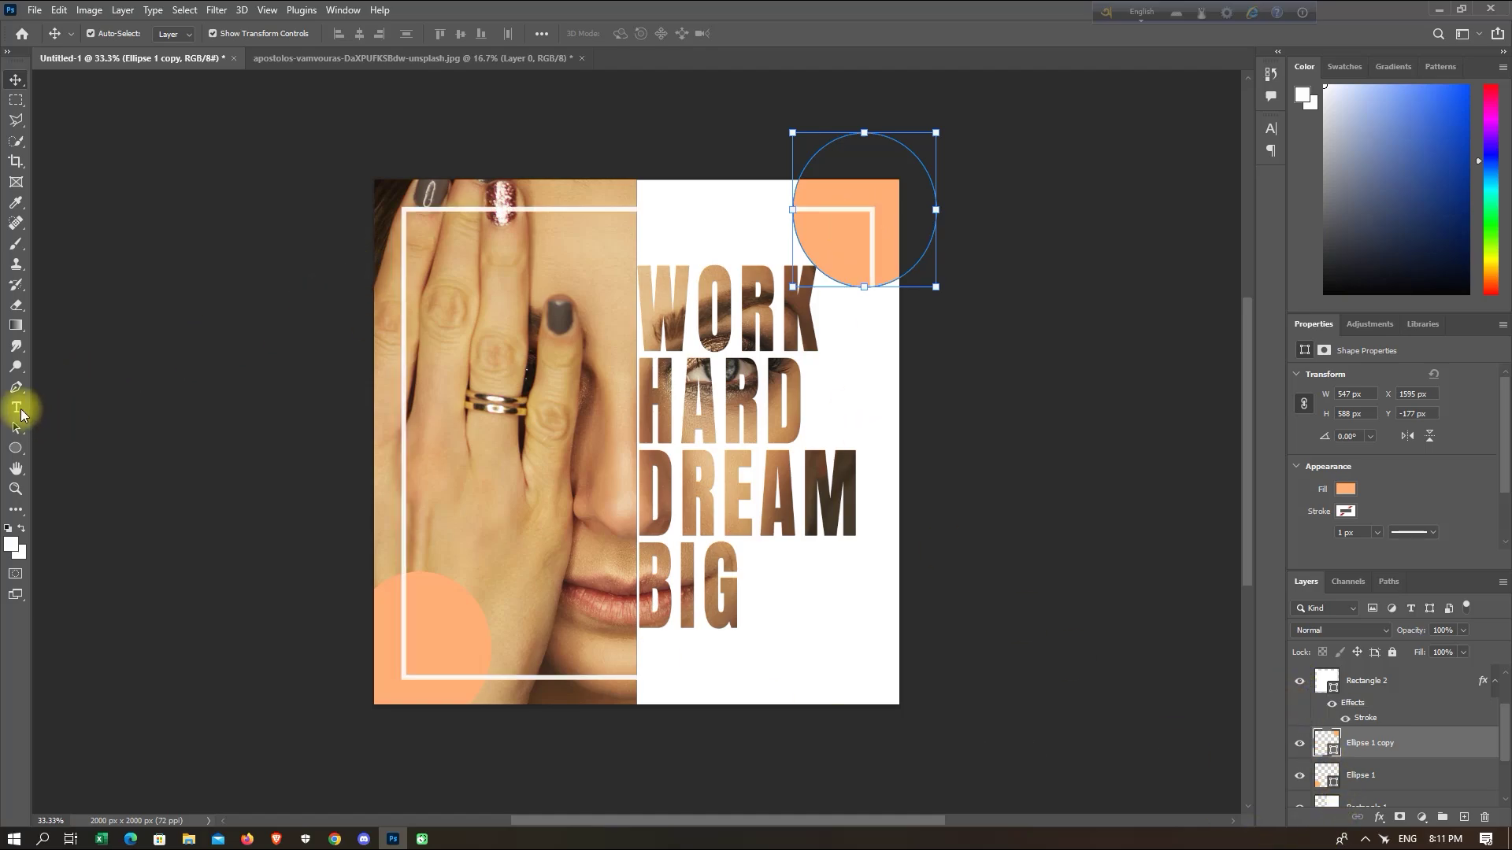
pyautogui.click(17, 408)
# Step: Add two-line 'COVER' / 'TUTORIAL' text above Layer 1 copy on the portrait
pyautogui.scroll(2, 1449, 732)
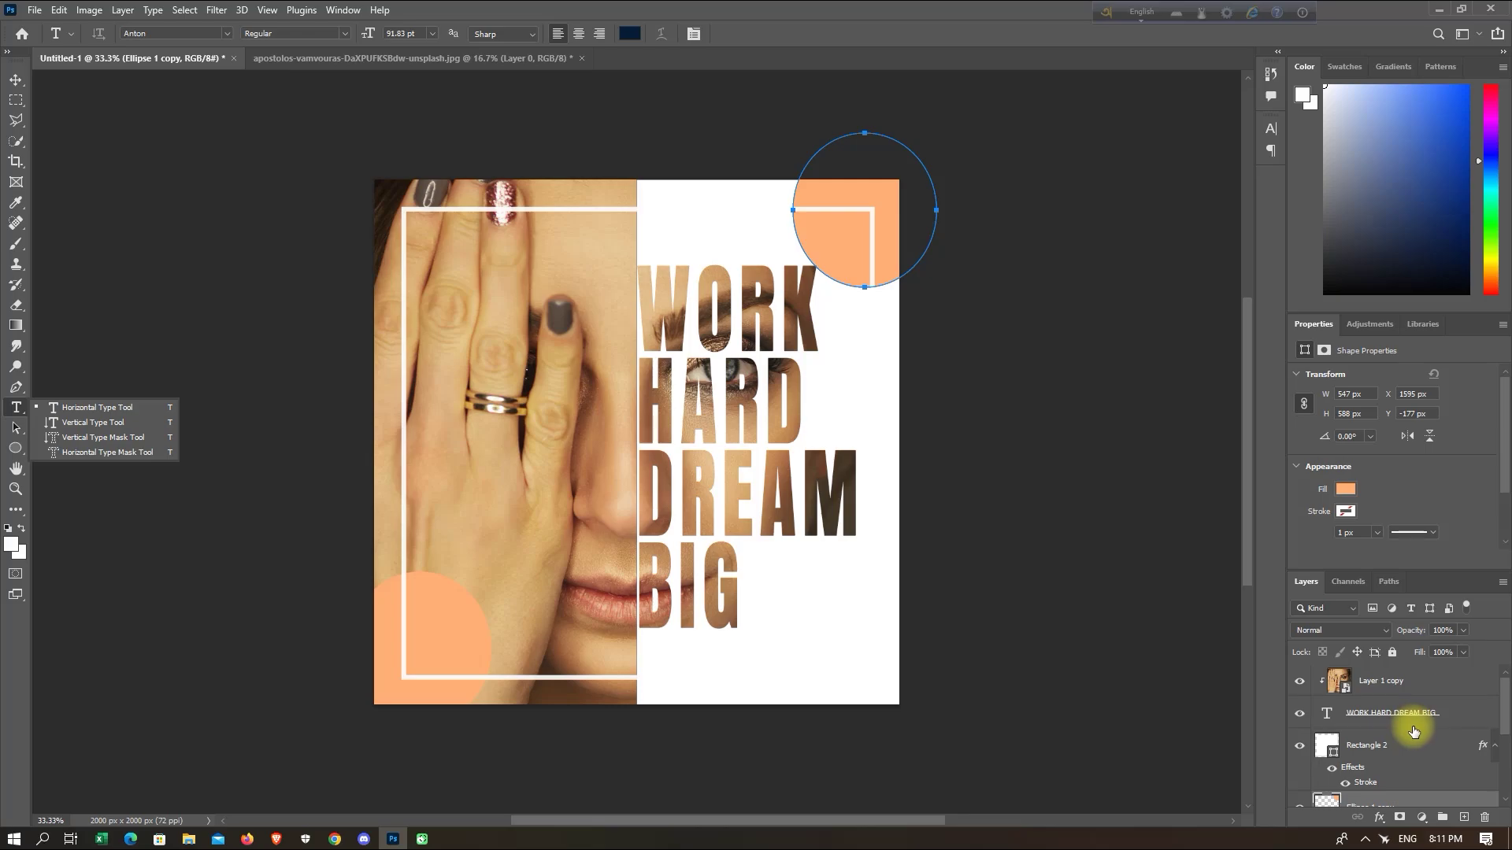
pyautogui.click(1409, 684)
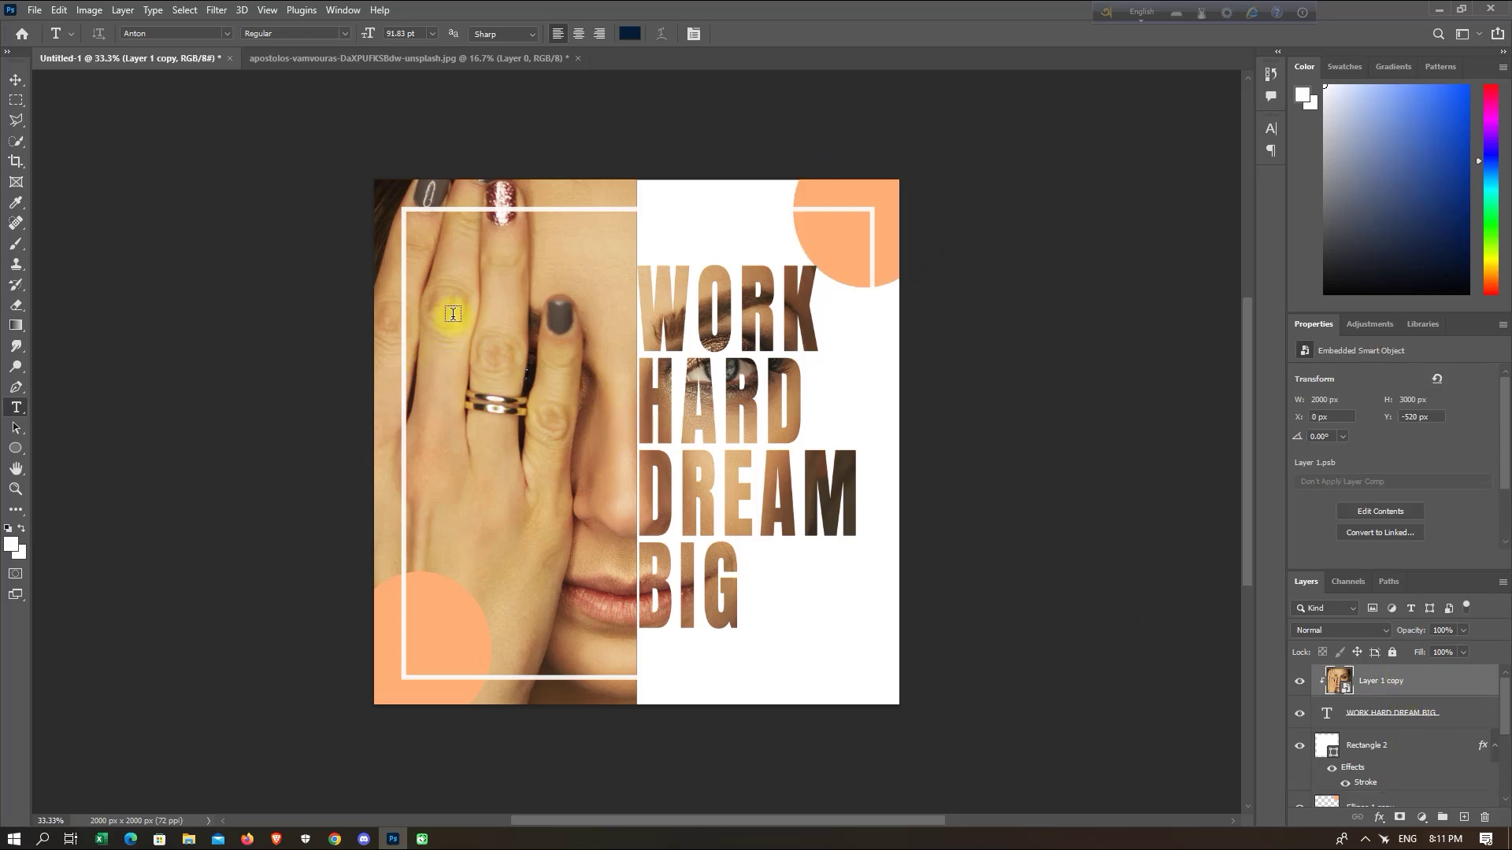
pyautogui.click(453, 316)
pyautogui.press('BackSpace')
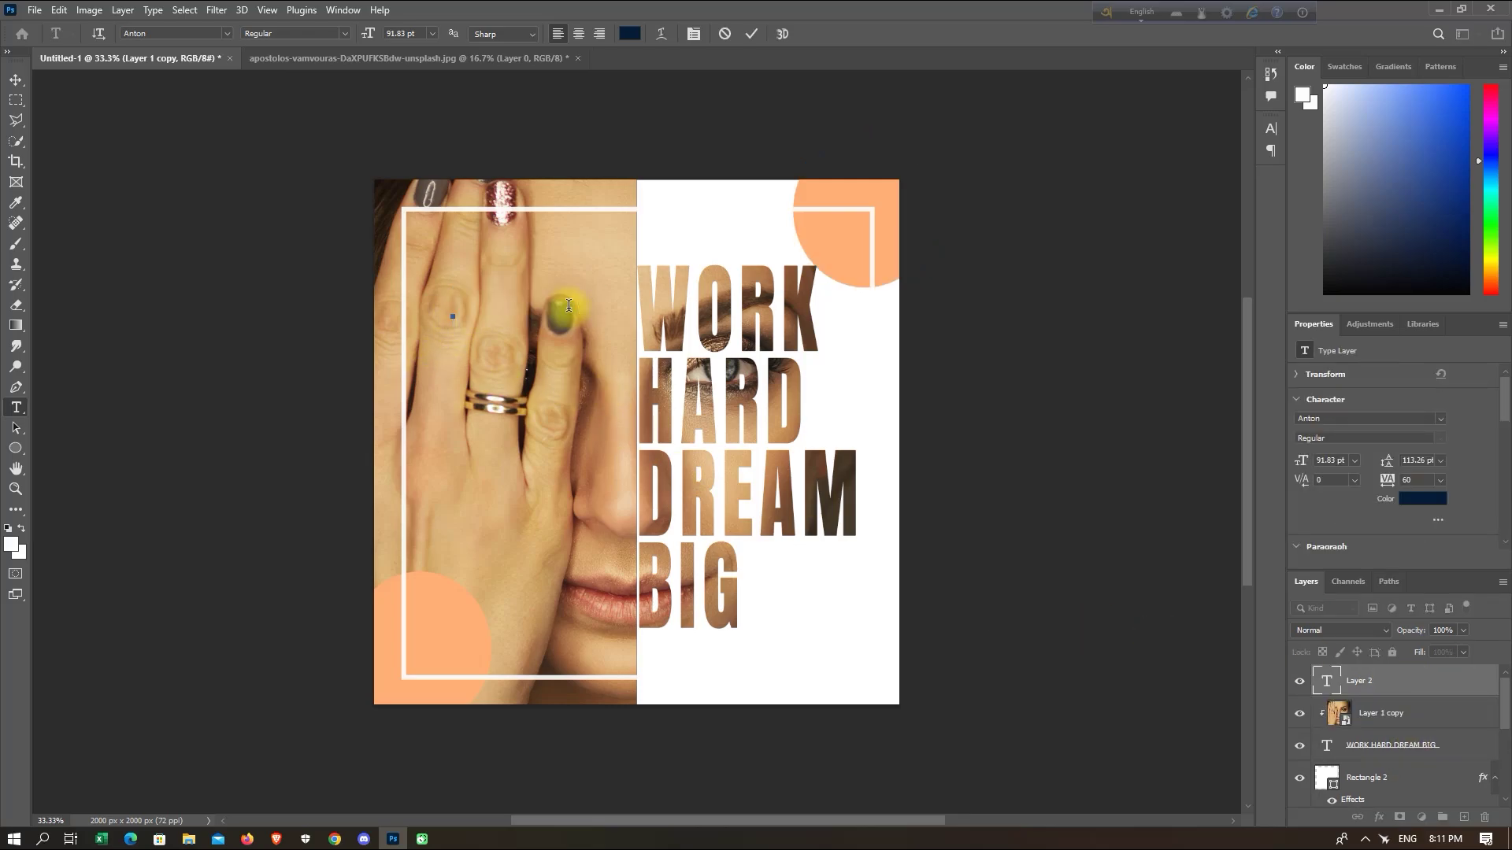
pyautogui.write('COVER')
pyautogui.press('Return')
pyautogui.write('T')
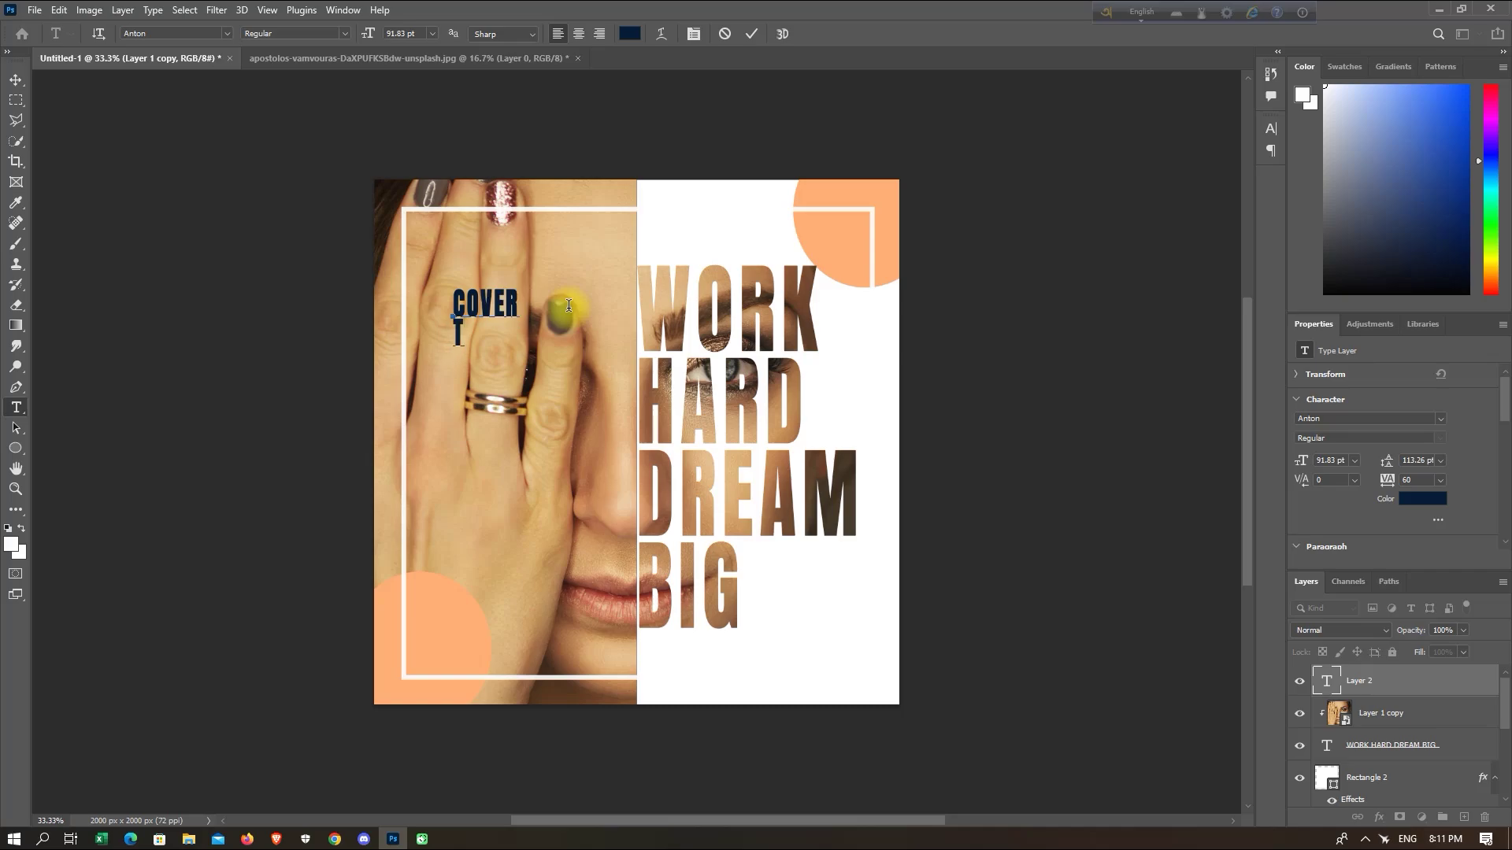
pyautogui.write('UTO')
pyautogui.write('RIAL')
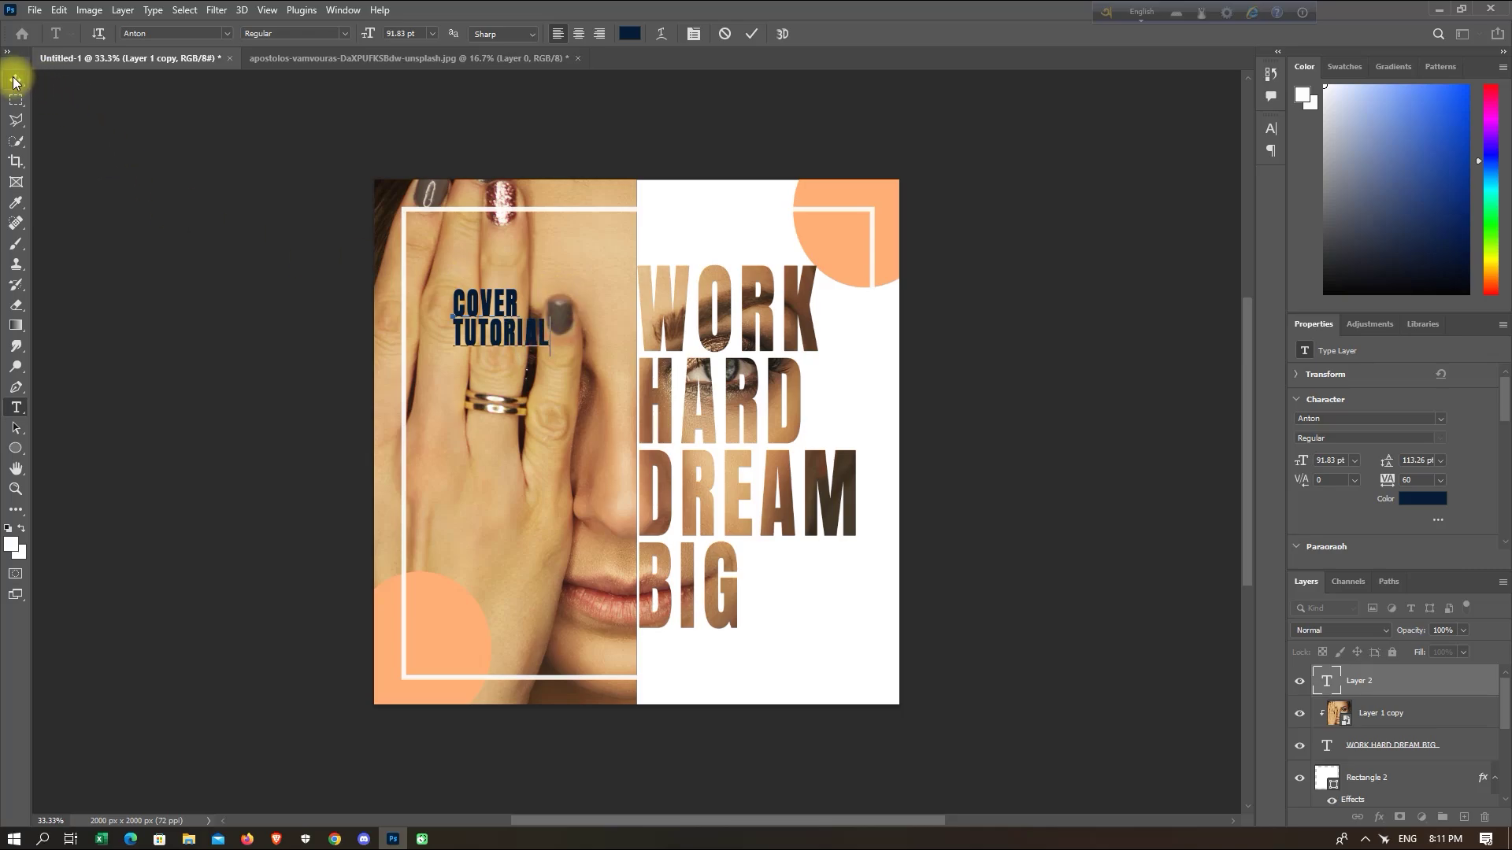
# Step: Move the COVER TUTORIAL text up-left into the frame's top-left corner
pyautogui.click(13, 81)
pyautogui.moveTo(489, 308); pyautogui.dragTo(462, 248)
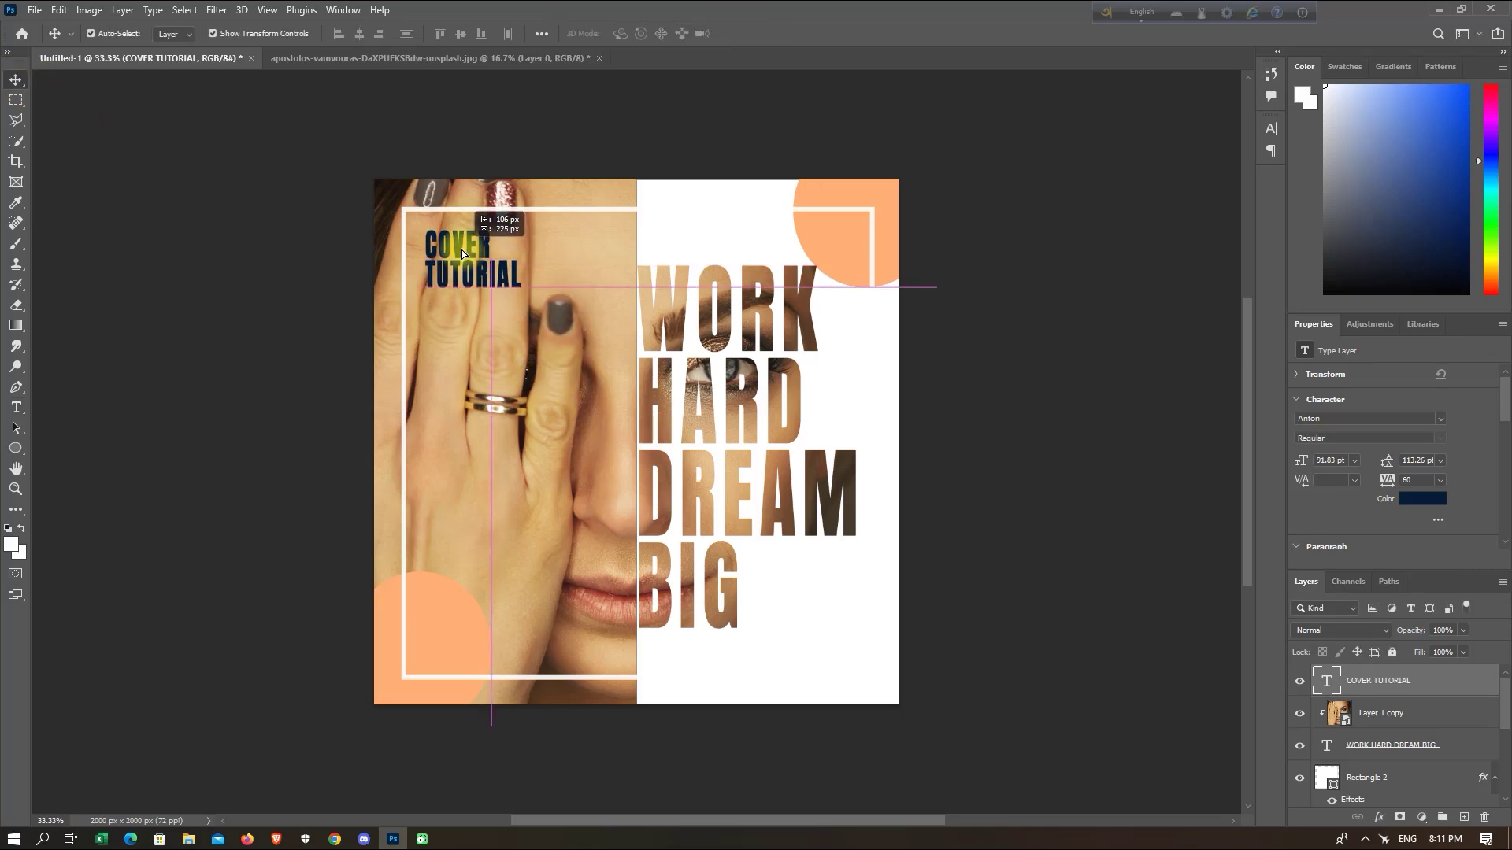
pyautogui.click(980, 243)
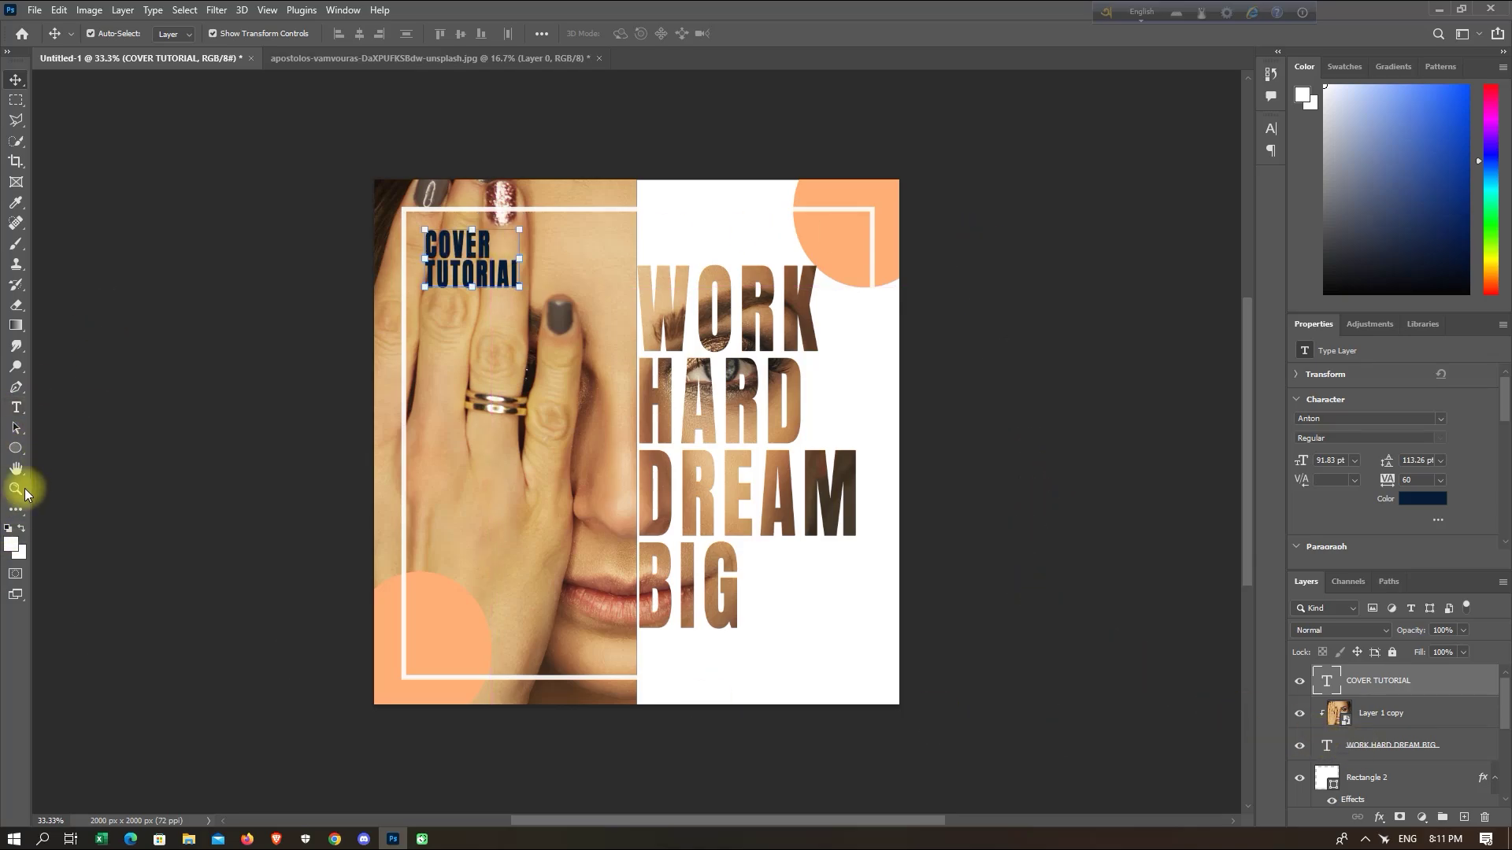
pyautogui.click(16, 407)
# Step: Make the COVER TUTORIAL text white (ffffff) with 57% layer opacity
pyautogui.click(630, 33)
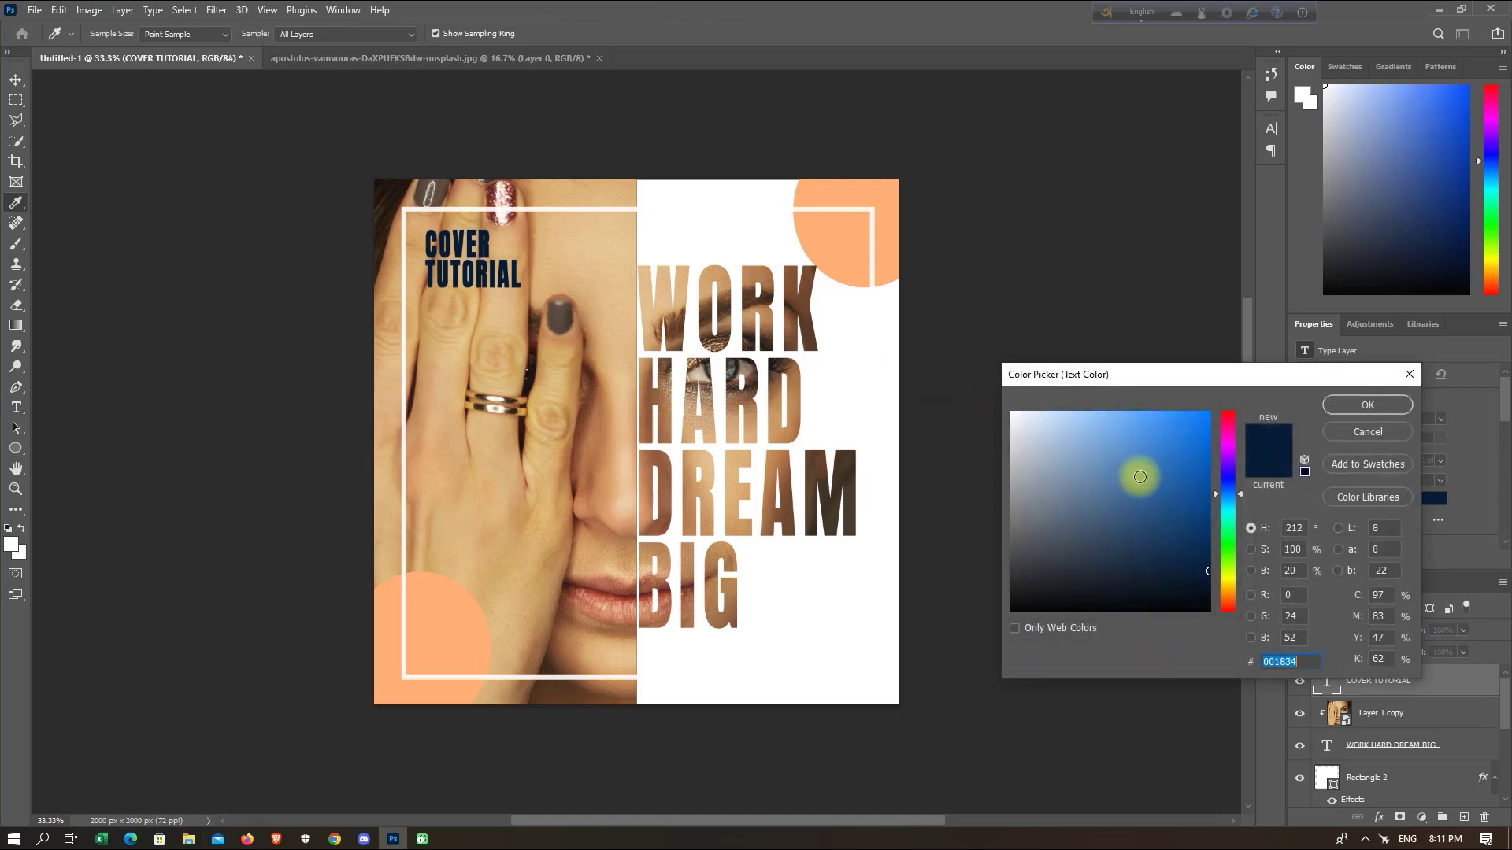
pyautogui.click(866, 346)
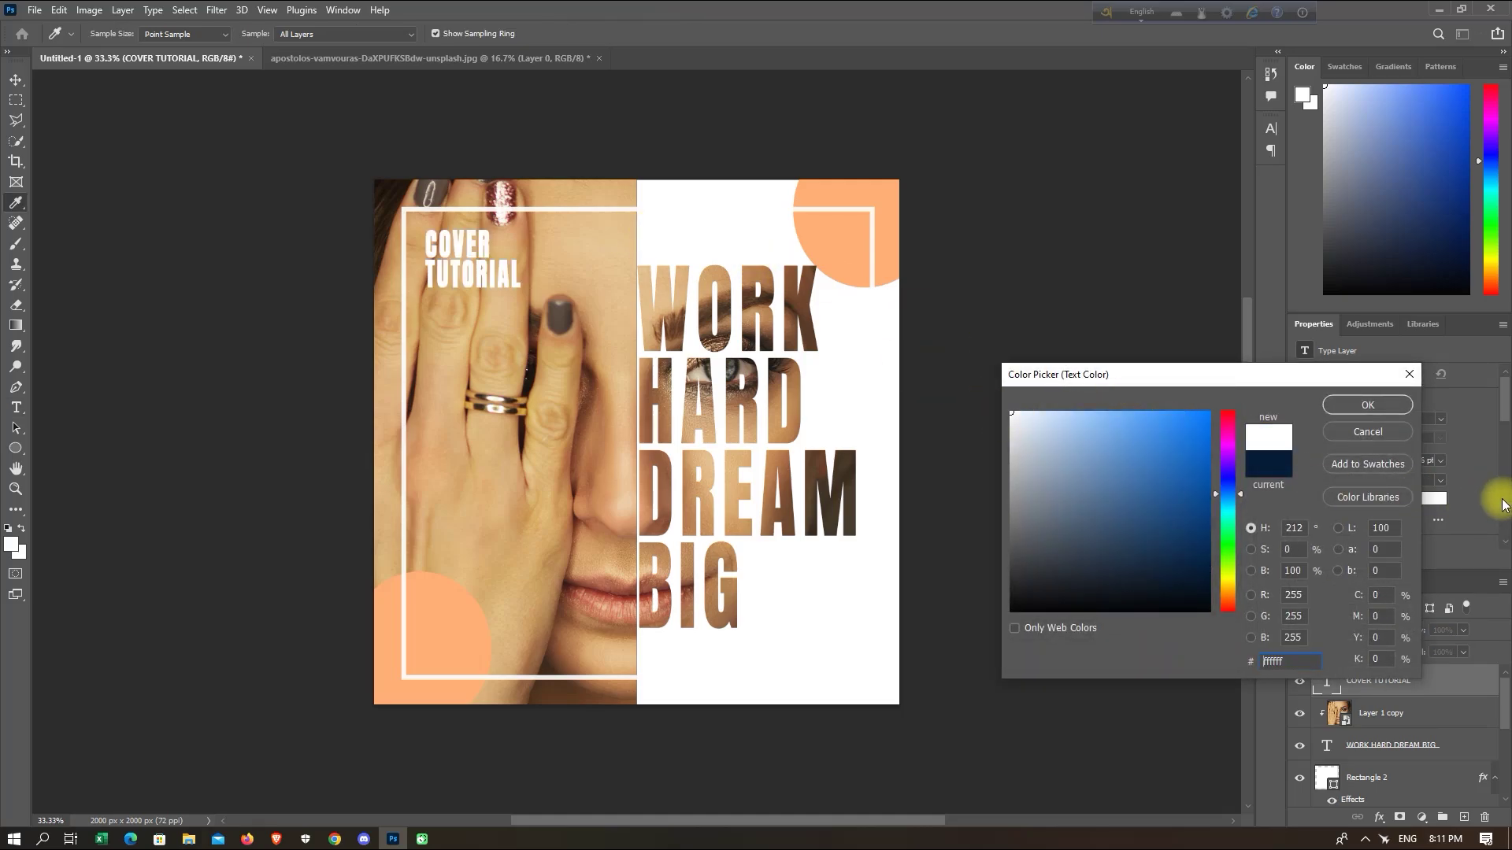
pyautogui.click(1393, 408)
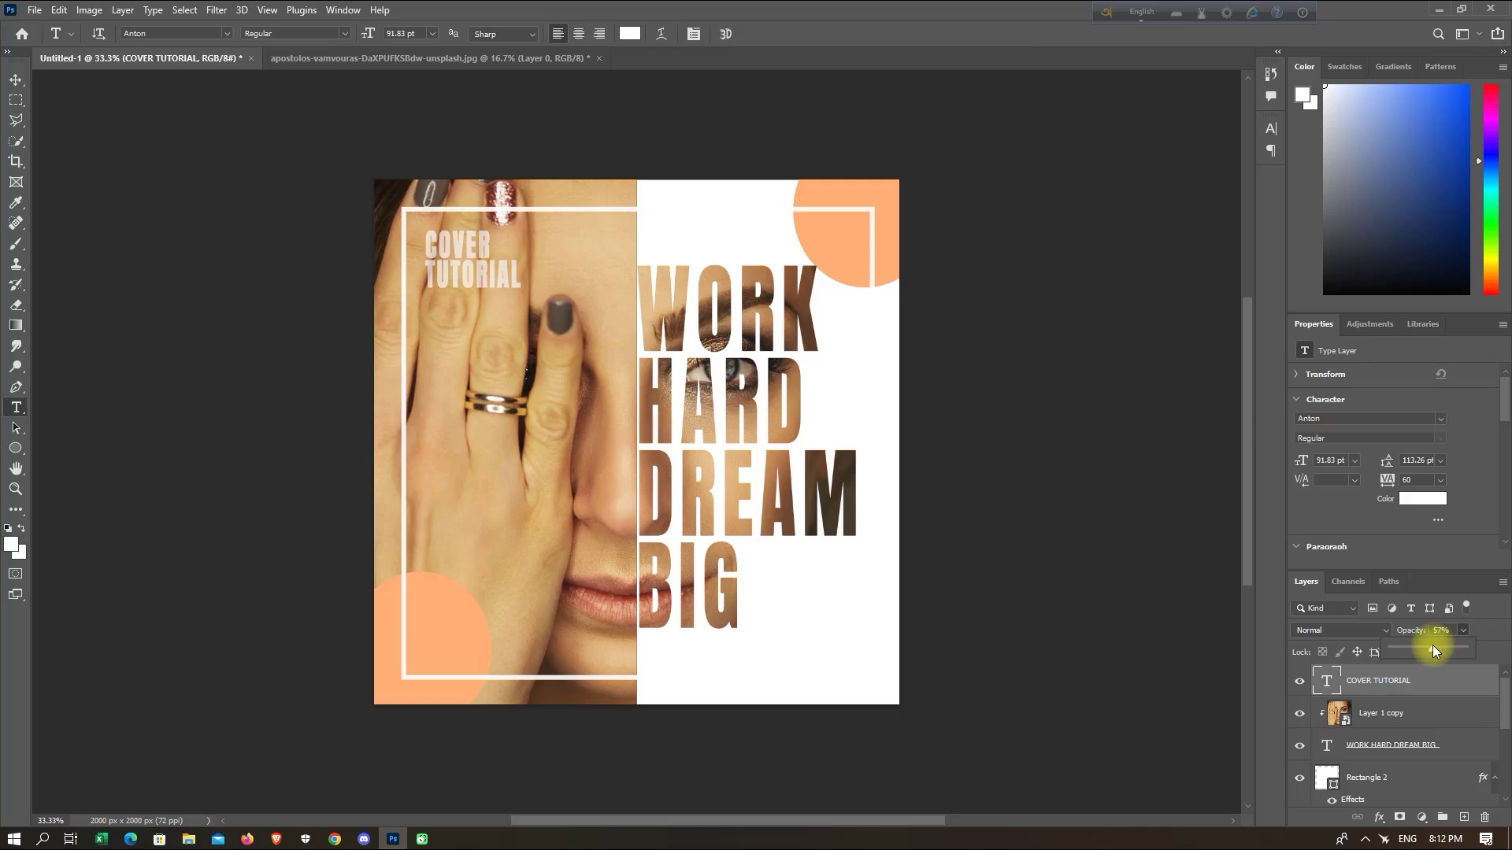
pyautogui.click(934, 34)
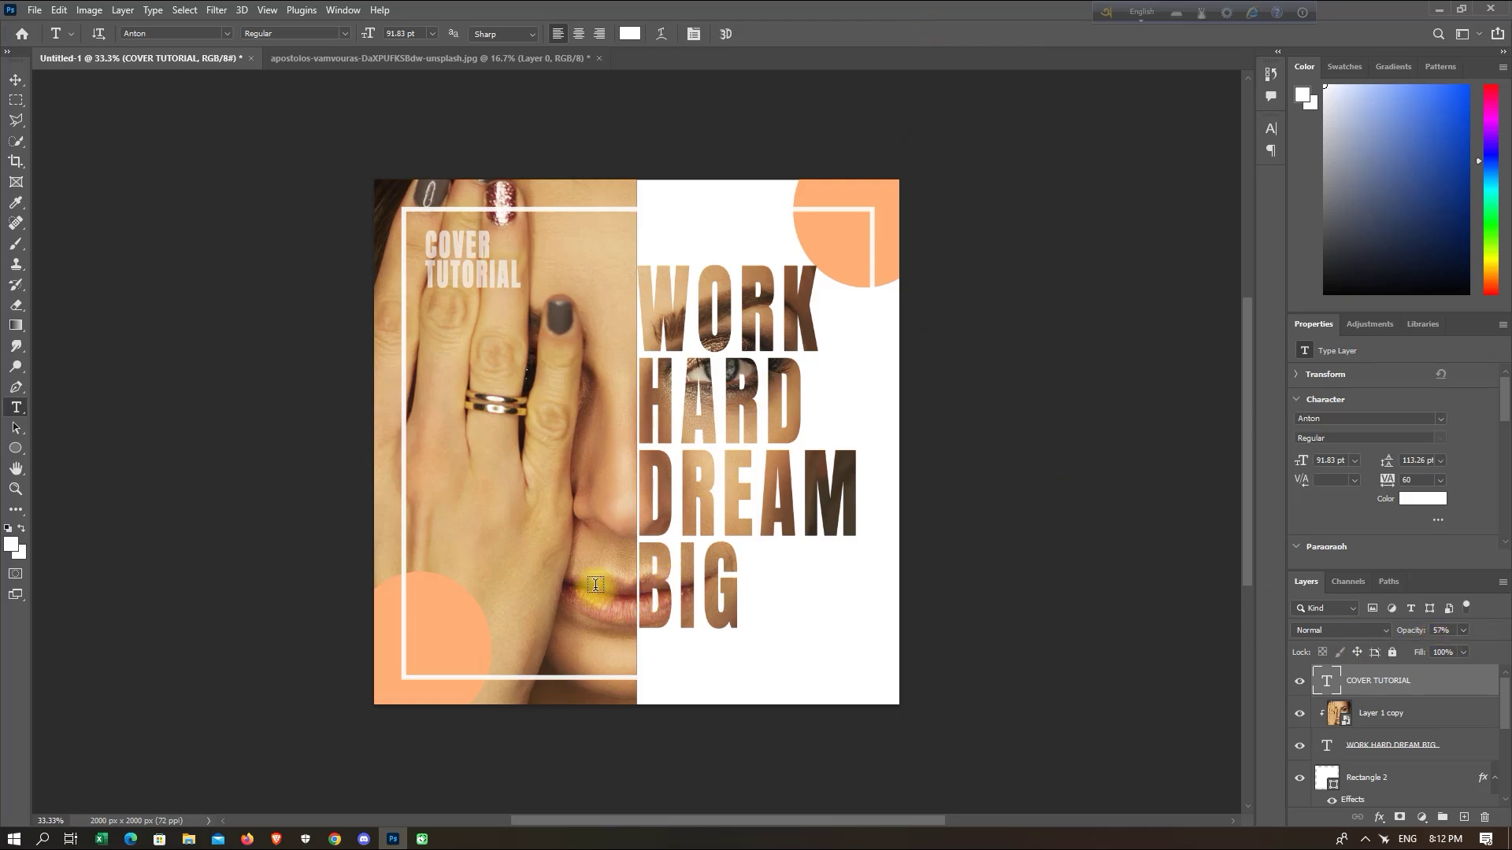